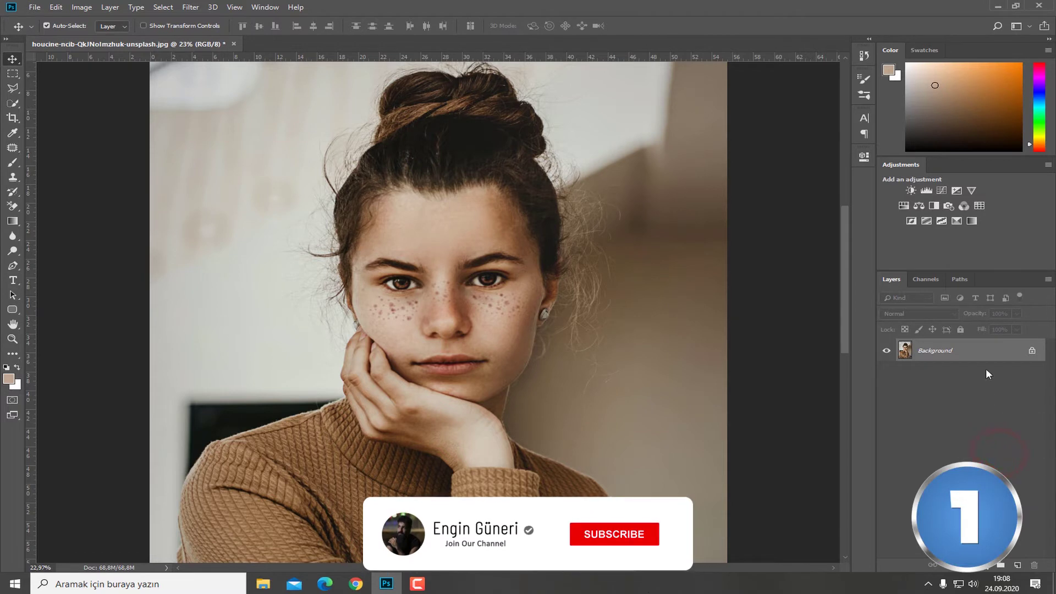
- Add a new empty layer above the Background and select the Brush tool
click(983, 355)
click(1017, 566)
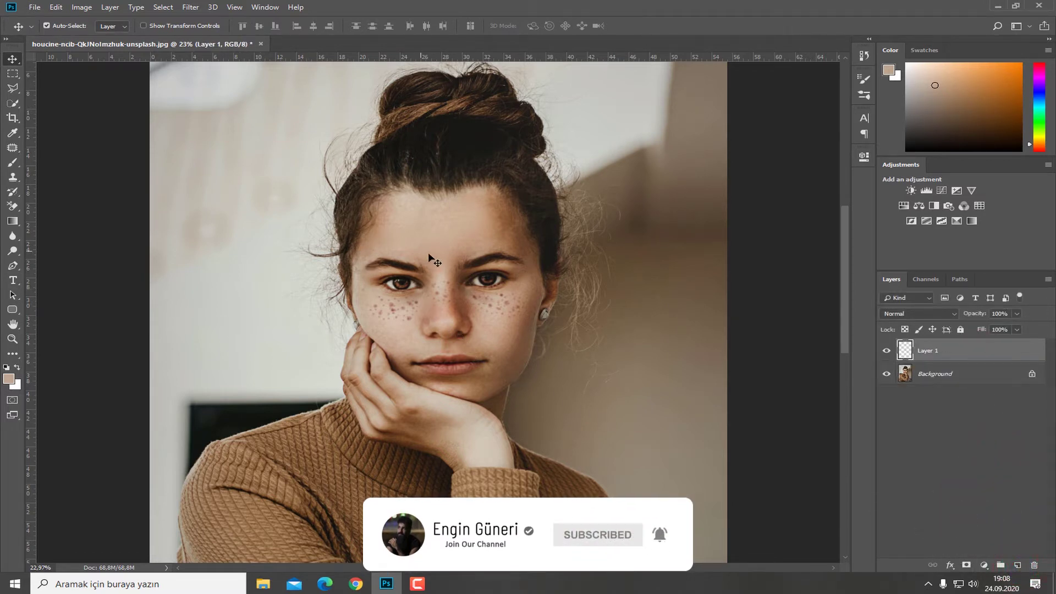
click(14, 163)
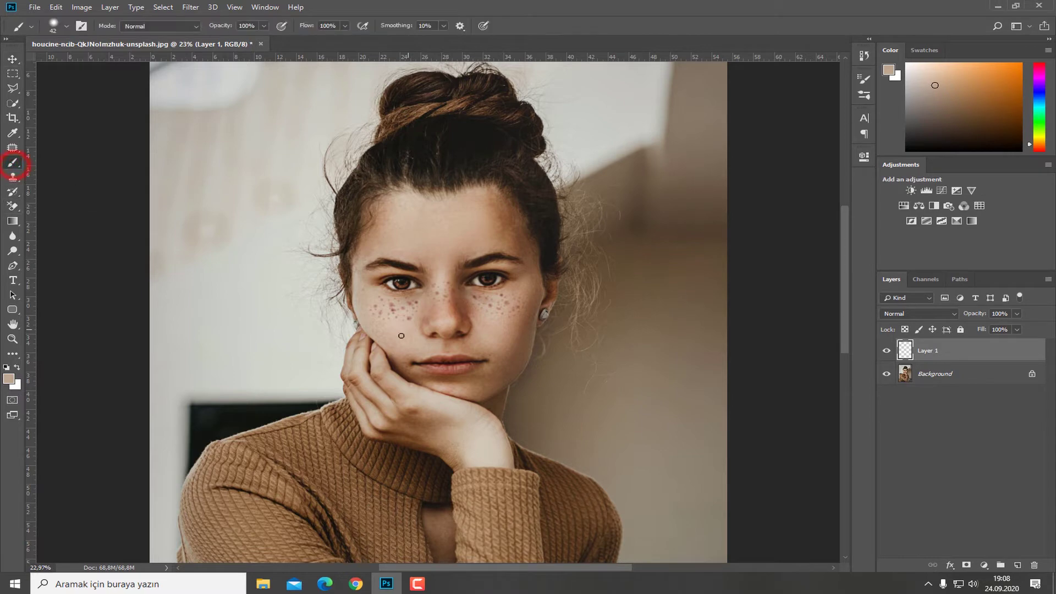
- Sample clean skin beside the eye and paint over the first outer freckles on the cheek next to the hand
scroll(393, 338, up, 5)
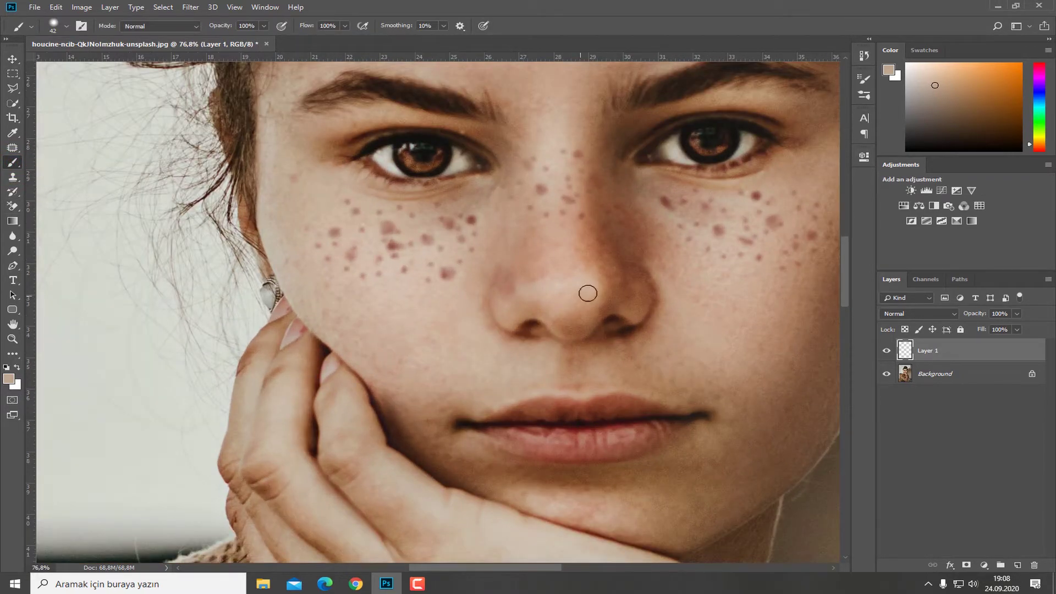
drag(434, 275, 505, 386)
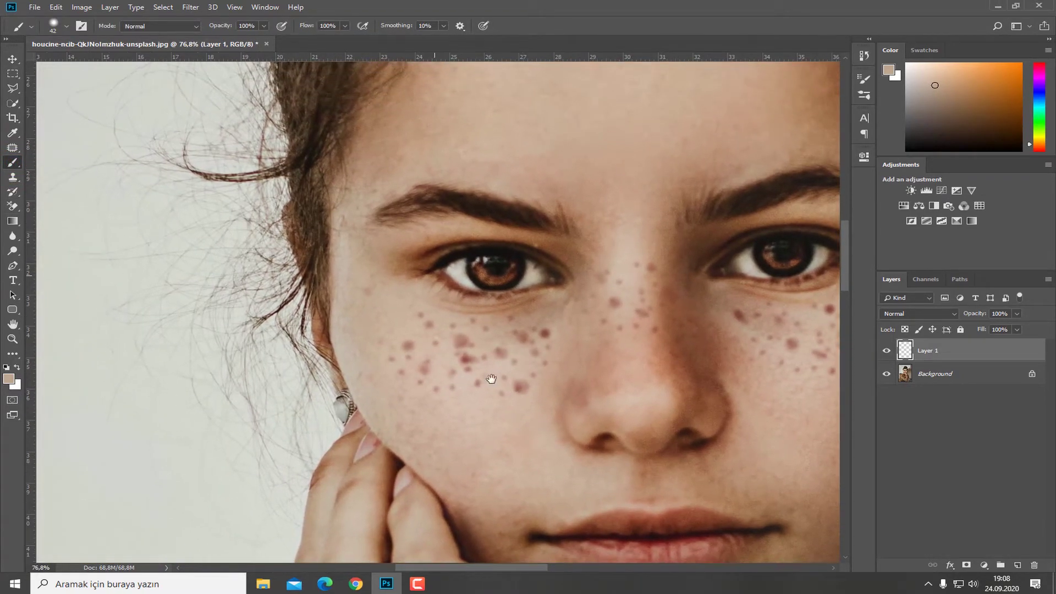
alt+click(354, 302)
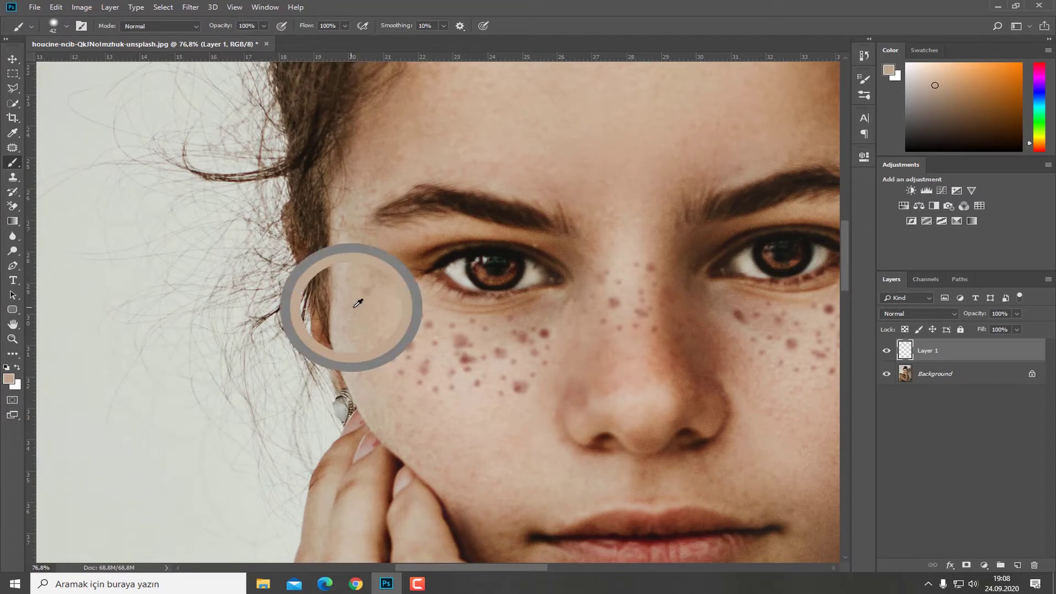
alt+click(409, 310)
click(423, 318)
alt+click(413, 325)
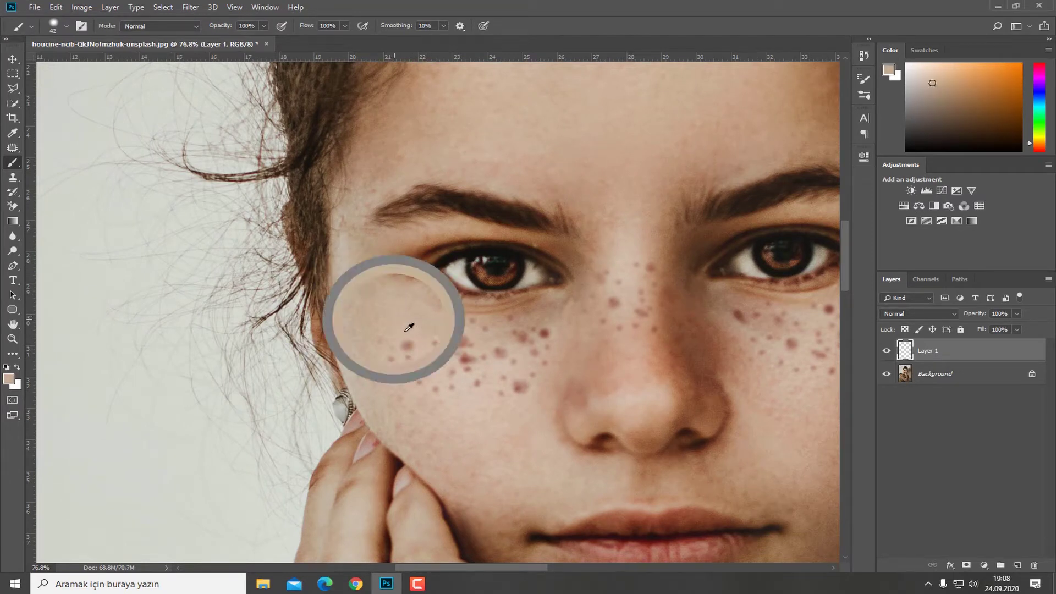
click(407, 341)
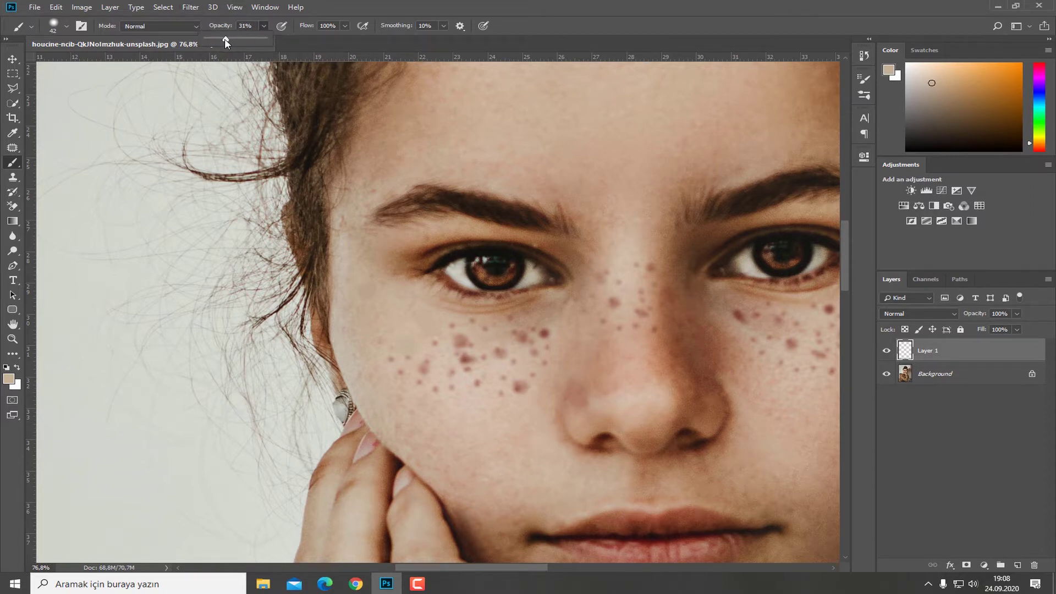
- Lower the brush opacity to 28% and cover the remaining outer freckles on the hand-side cheek with sampled skin tone
drag(223, 39, 222, 38)
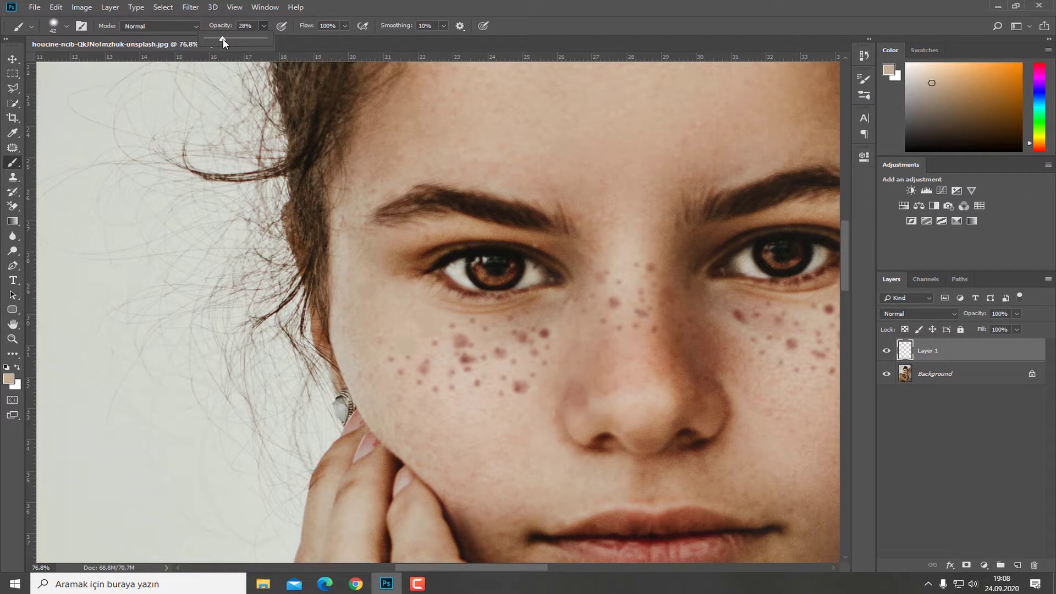
alt+click(399, 329)
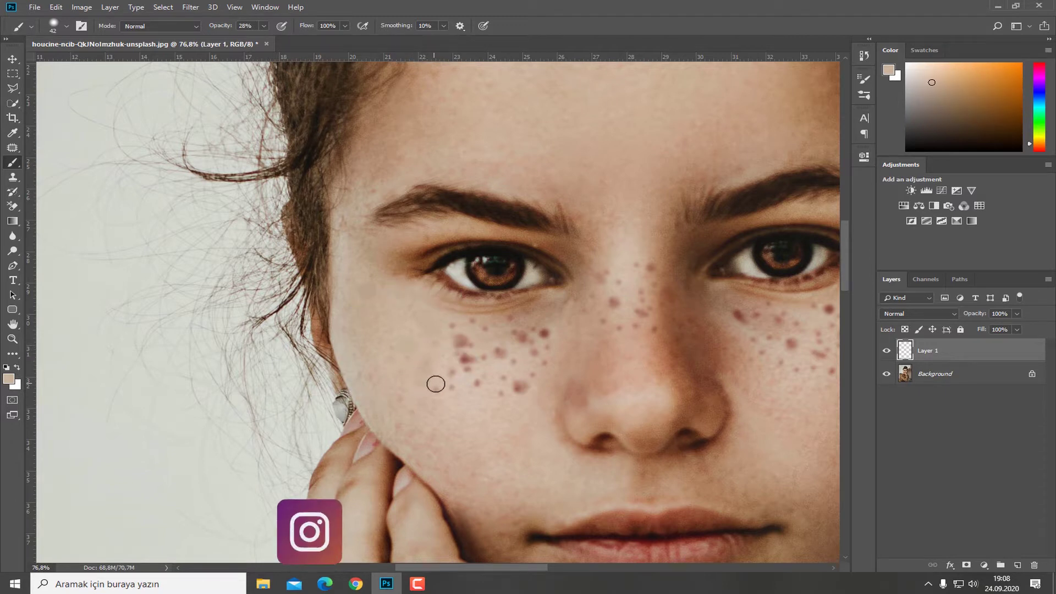
key(alt)
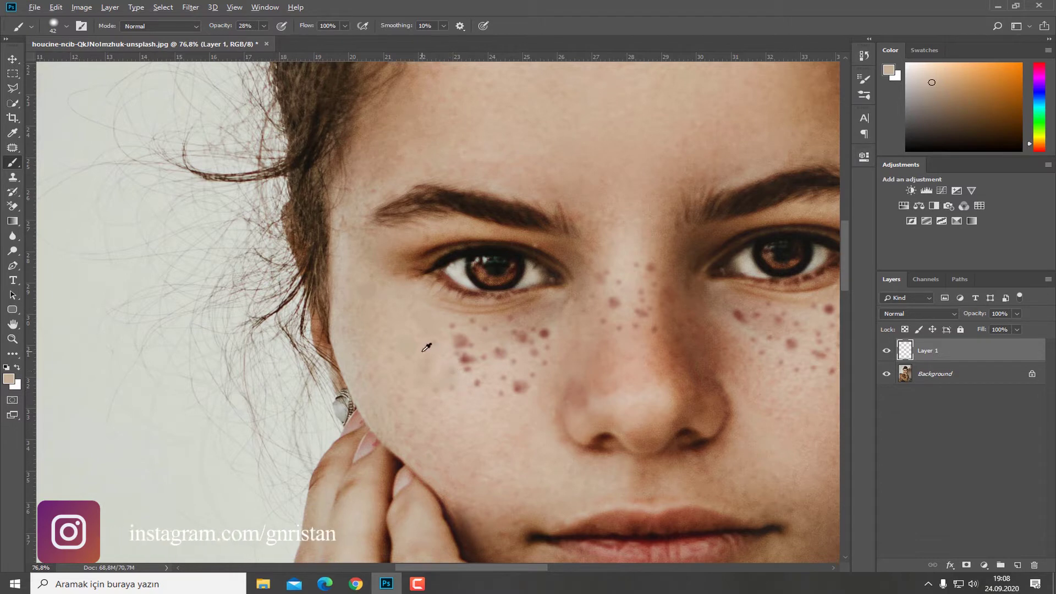
- Sample nearby skin tones and paint over the upper row of freckles below the hand-side eye
drag(450, 327, 467, 326)
alt+click(447, 316)
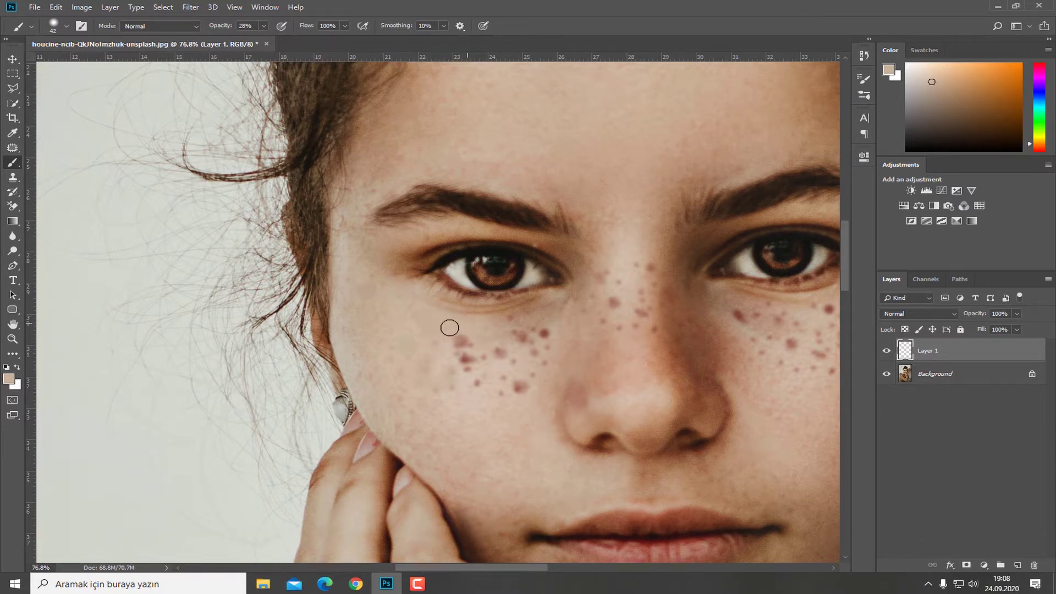
alt+click(450, 316)
drag(515, 320, 540, 329)
alt+click(403, 326)
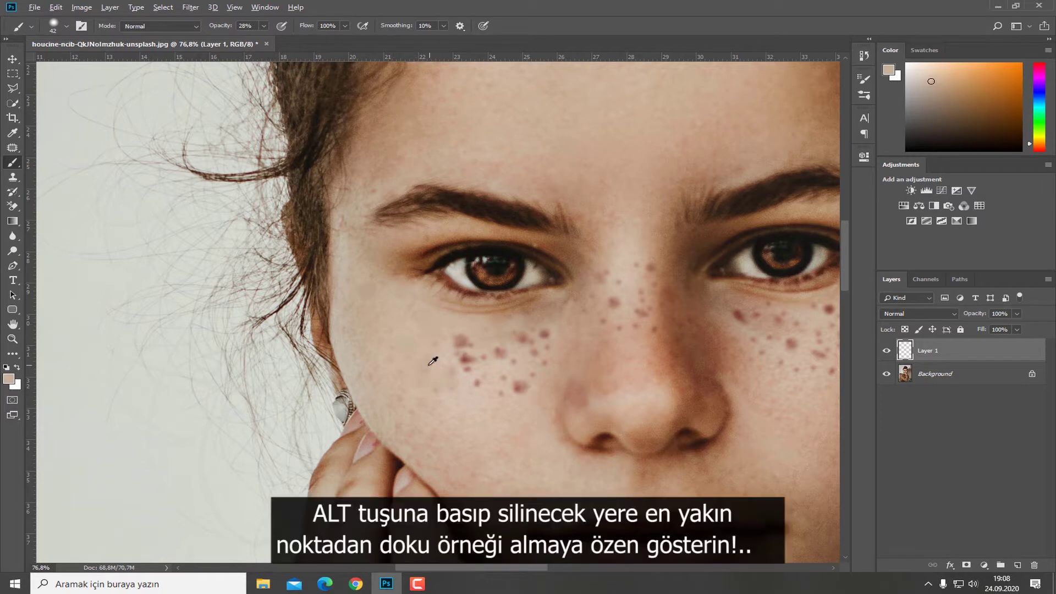
- Paint over the larger freckles in the middle of the hand-side cheek using skin color sampled right beside them
alt+click(433, 362)
click(462, 342)
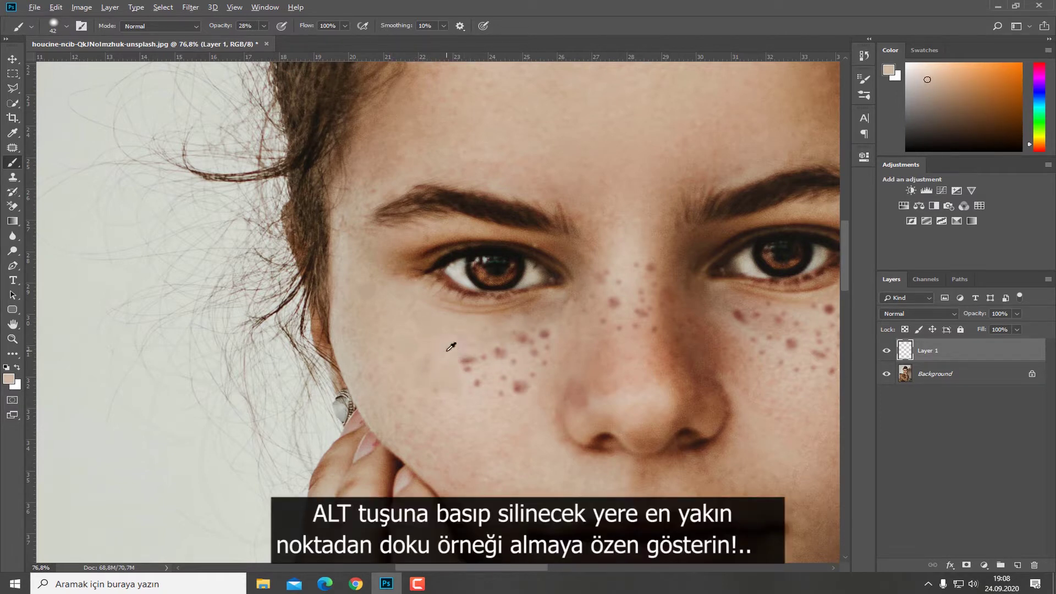
alt+click(447, 350)
drag(465, 360, 472, 368)
click(500, 352)
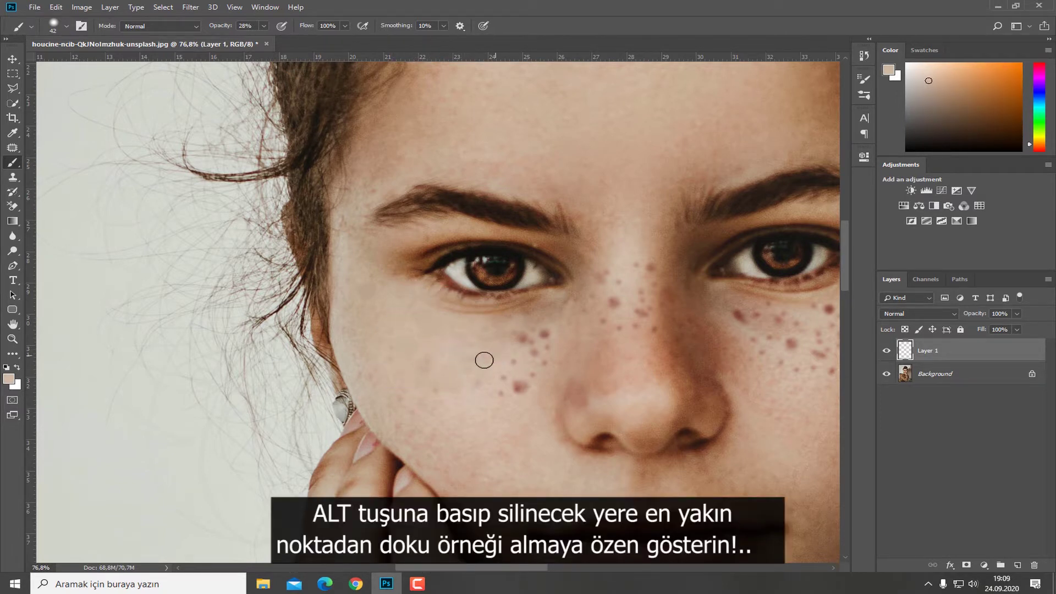
- Cover the remaining freckles between the hand-side cheek and the nose, resampling adjacent skin color between strokes
alt+click(485, 333)
alt+click(493, 399)
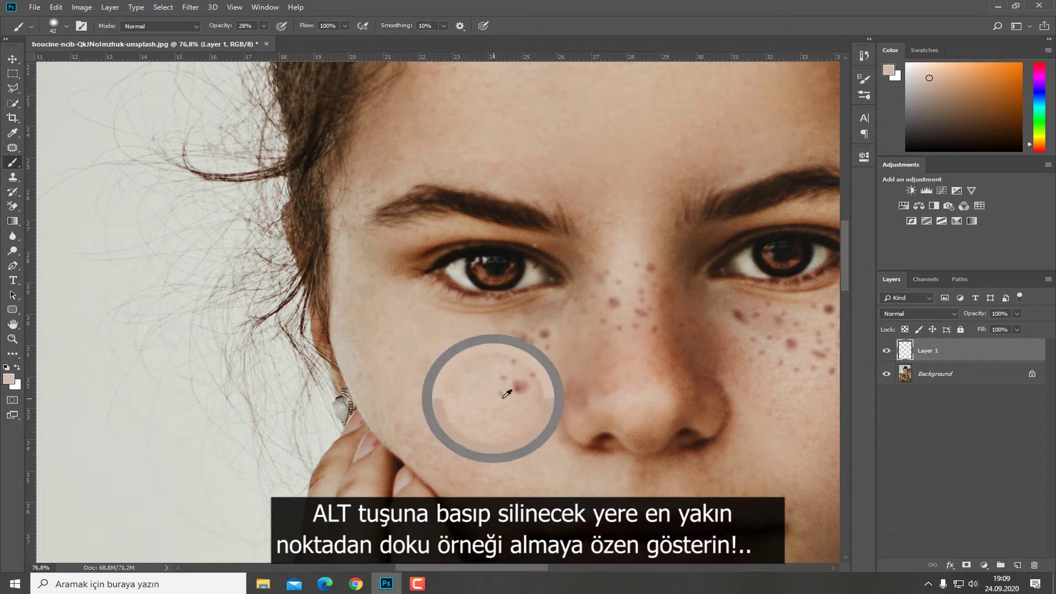
mouse_move(501, 393)
mouse_down()
mouse_move(515, 356)
mouse_move(502, 338)
mouse_move(531, 331)
mouse_move(544, 336)
mouse_move(532, 345)
mouse_move(542, 363)
mouse_up()
click(522, 337)
alt+click(502, 337)
alt+click(538, 337)
alt+click(533, 365)
click(536, 354)
click(519, 386)
click(533, 375)
alt+click(502, 380)
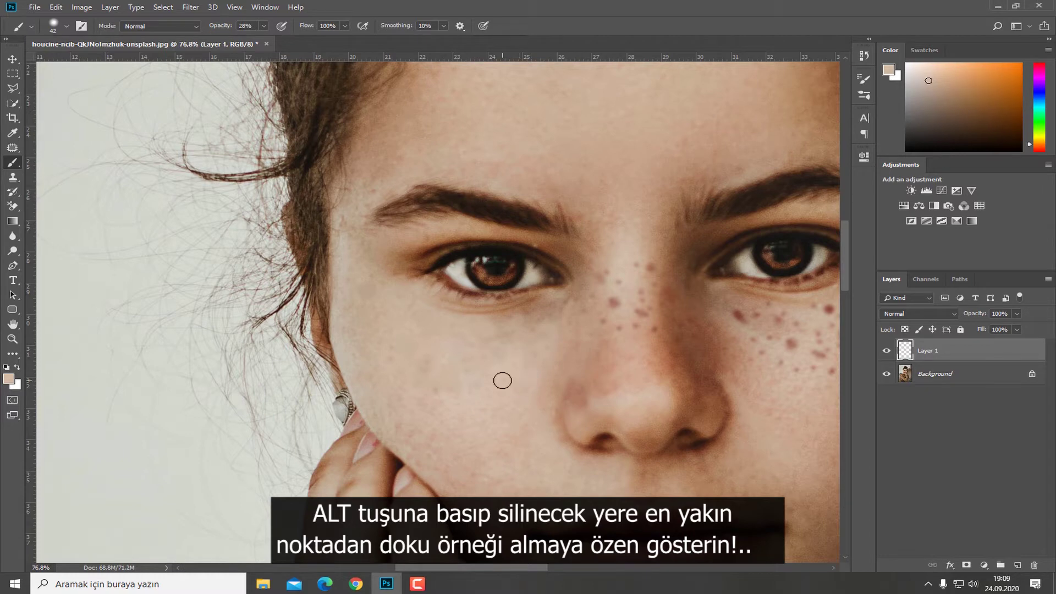
- Paint over the freckles on the bridge of the nose with skin tones sampled around them
drag(620, 347, 538, 413)
scroll(538, 413, up, 1)
alt+click(549, 336)
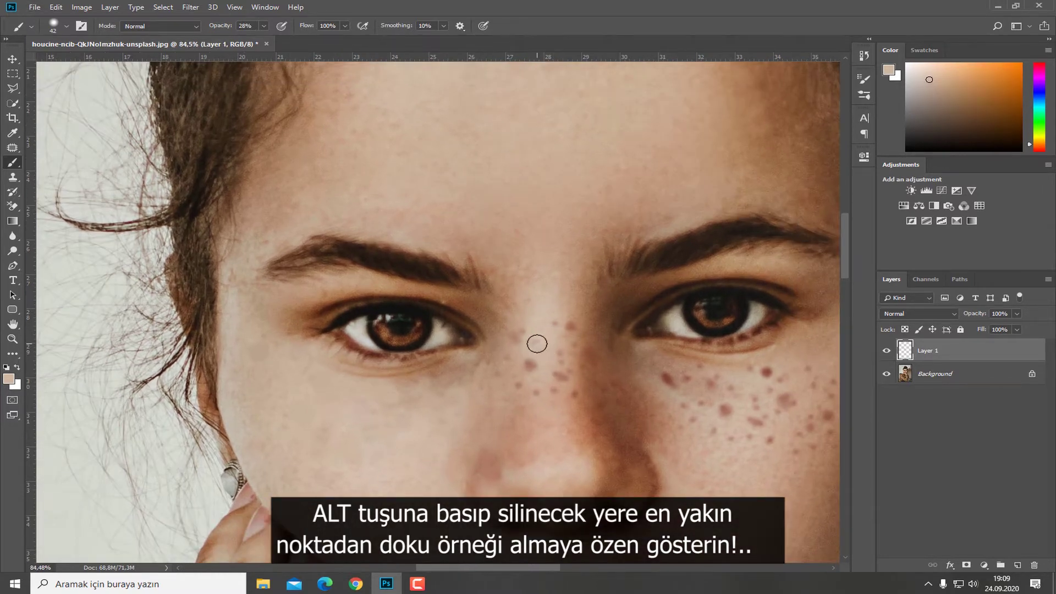
drag(543, 375, 534, 394)
alt+click(561, 401)
click(572, 392)
alt+click(534, 376)
click(521, 385)
click(512, 361)
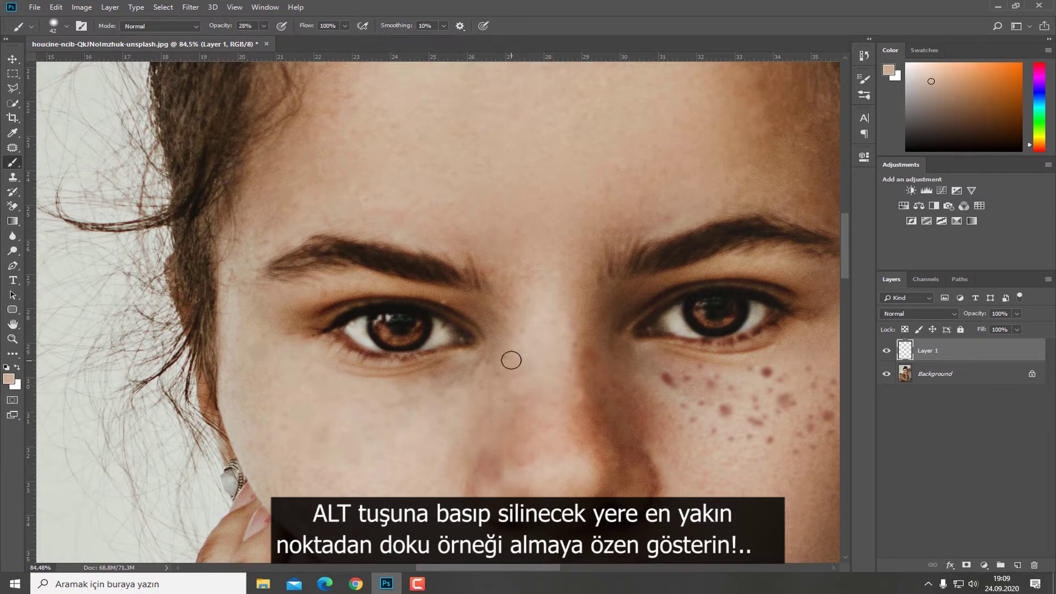
- Blend the remaining spots along both sides of the nose bridge, sampling the lighter and the shaded skin tones
alt+click(498, 382)
click(497, 376)
alt+click(601, 343)
alt+click(599, 351)
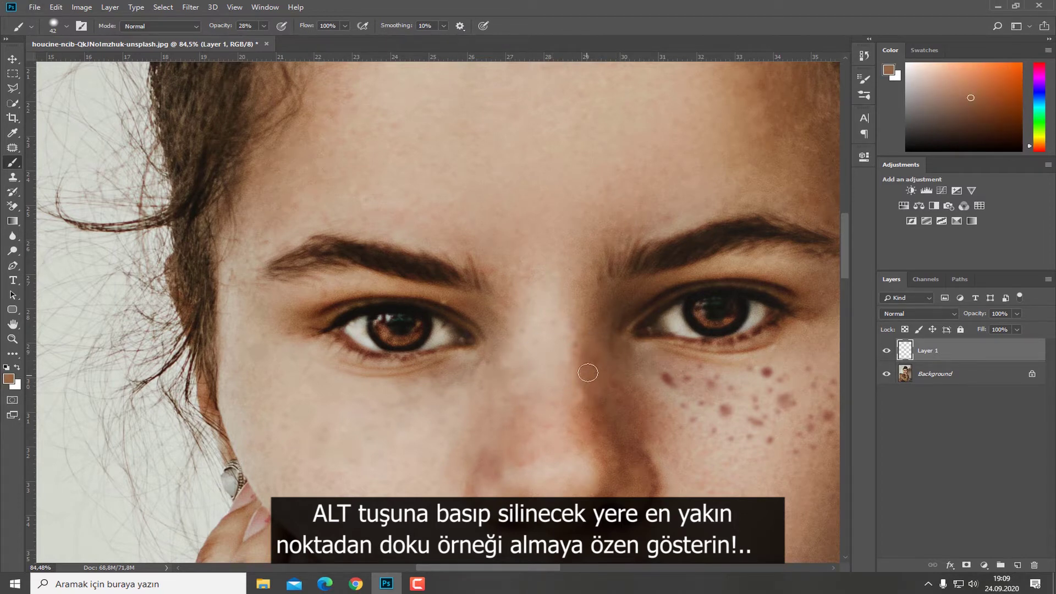
alt+click(593, 422)
alt+click(619, 387)
- Sample clean skin on the earring-side cheek and paint over its outermost freckles
drag(677, 400, 499, 355)
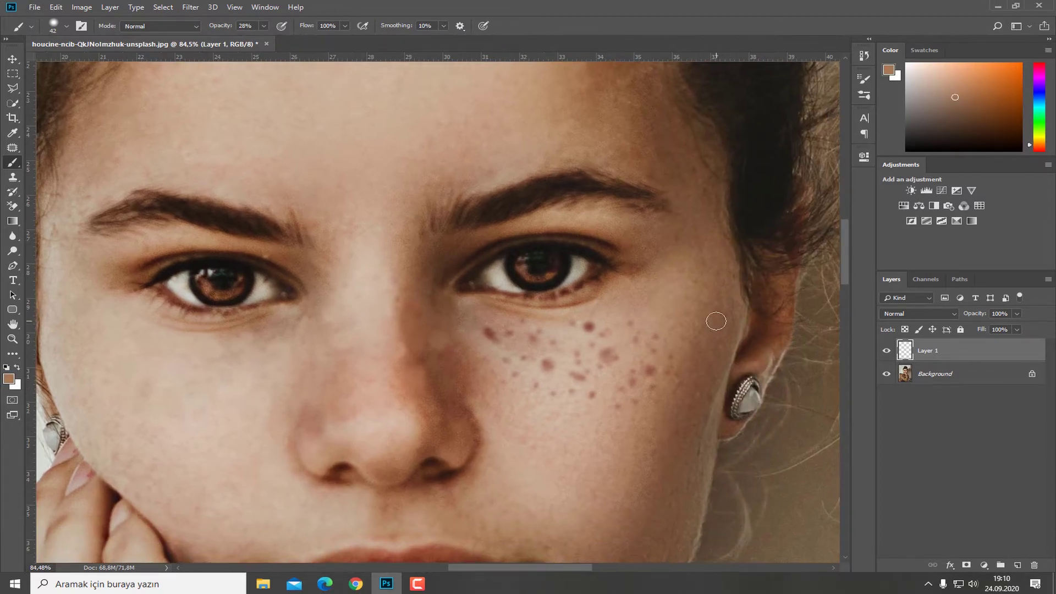
drag(708, 325, 632, 315)
alt+click(555, 314)
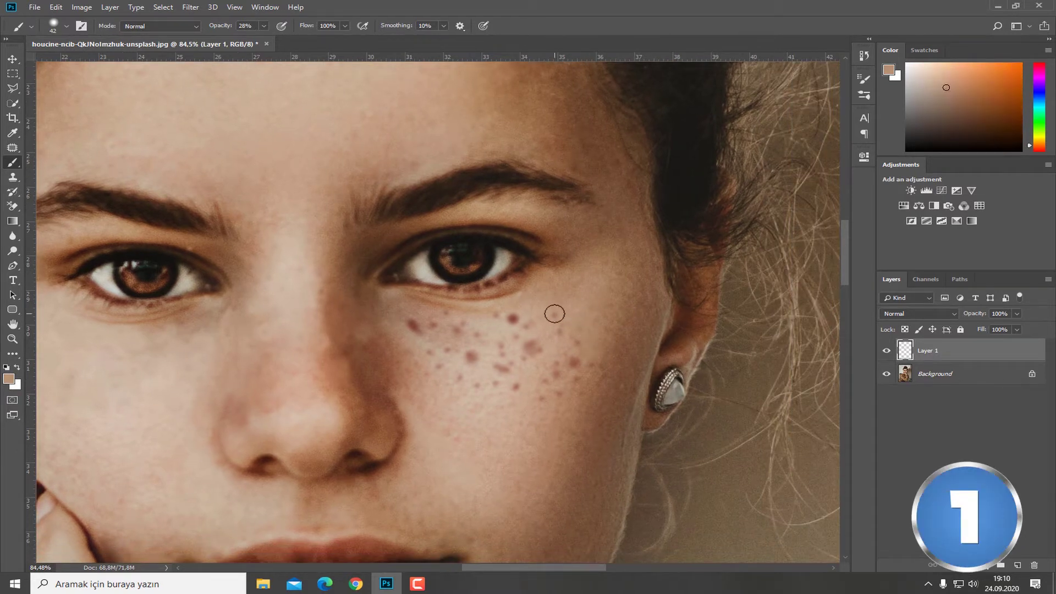
mouse_move(575, 343)
mouse_down()
mouse_move(585, 370)
mouse_move(551, 362)
mouse_up()
alt+click(557, 337)
alt+click(563, 321)
- Paint over the freckles in the middle of the earring-side cheek, resampling nearby skin tones
mouse_move(518, 321)
mouse_down()
mouse_move(571, 367)
mouse_move(497, 318)
mouse_move(518, 336)
mouse_move(516, 387)
mouse_move(541, 387)
mouse_move(505, 347)
mouse_move(505, 369)
mouse_up()
alt+click(566, 342)
alt+click(514, 337)
alt+click(535, 380)
alt+click(497, 383)
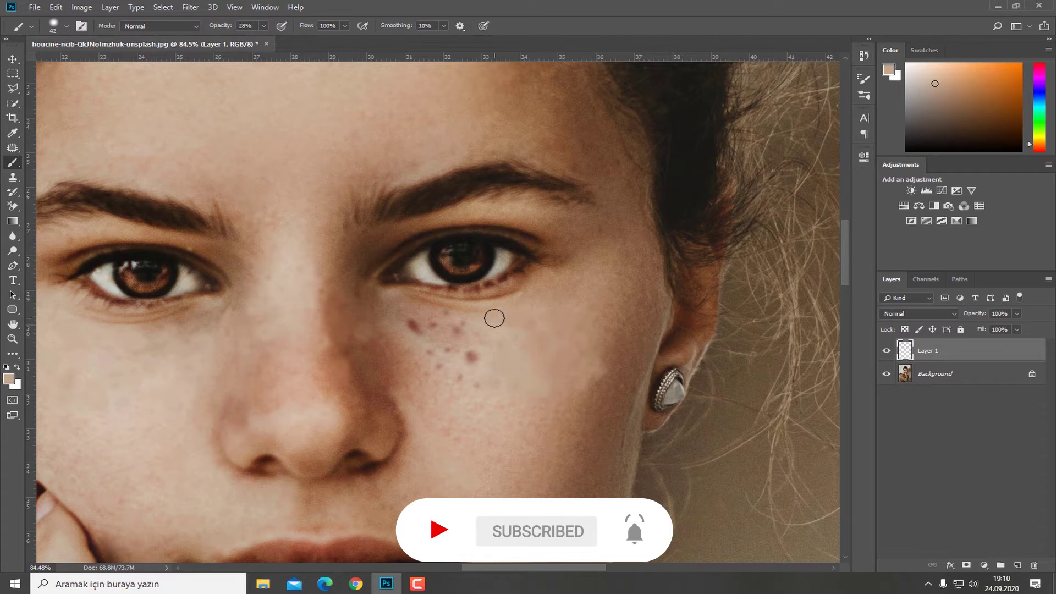
- Cover the last freckles between the earring-side cheek and the nose with skin color sampled around them
mouse_move(493, 314)
mouse_down()
mouse_move(432, 324)
mouse_move(437, 314)
mouse_move(420, 329)
mouse_move(467, 358)
mouse_move(445, 366)
mouse_up()
alt+click(411, 309)
alt+click(421, 331)
alt+click(422, 346)
alt+click(481, 355)
alt+click(617, 279)
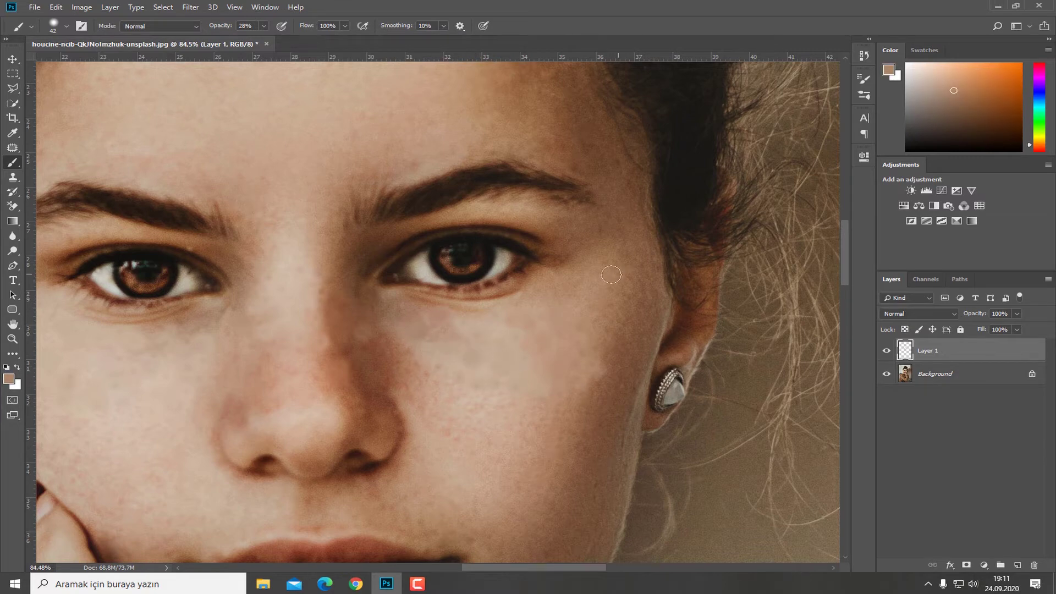
- Dab sampled skin tone over small blemishes on the forehead and temple, and check the rest of the face
drag(435, 259, 697, 423)
alt+click(384, 221)
drag(357, 208, 347, 208)
drag(360, 319, 408, 221)
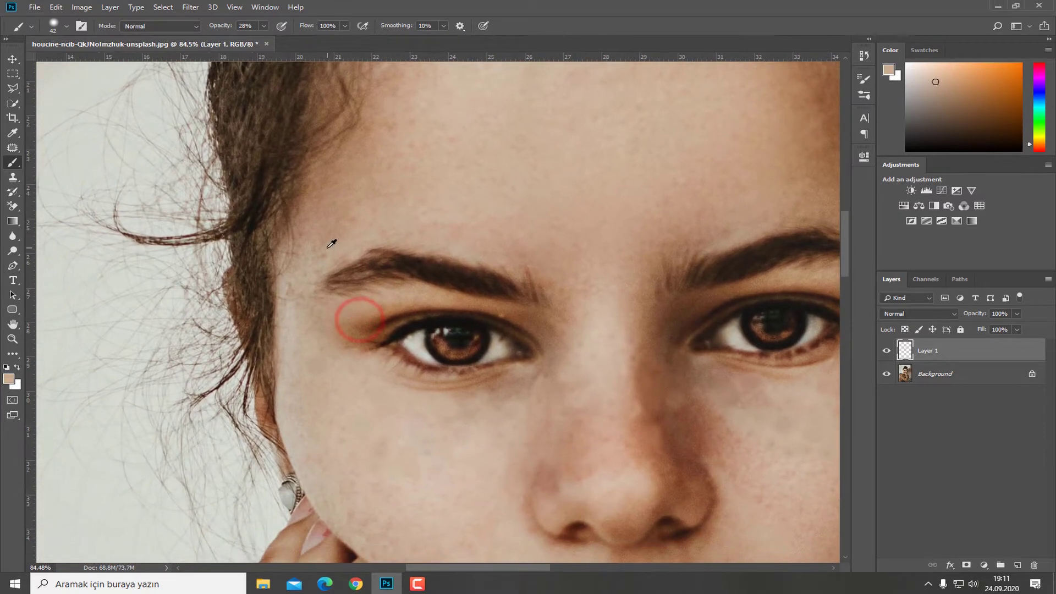
alt+click(340, 250)
mouse_move(323, 254)
mouse_down()
mouse_move(323, 274)
mouse_move(348, 203)
mouse_up()
drag(406, 298, 336, 169)
drag(443, 313, 368, 242)
drag(499, 319, 403, 379)
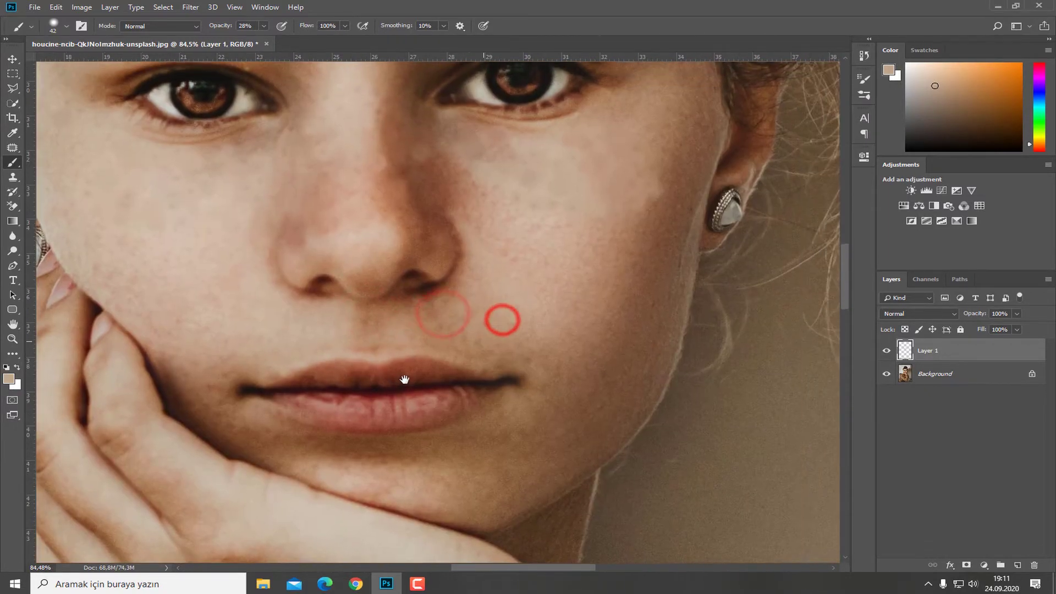
- Load the painted area of Layer 1 as a selection and copy that area of the Background to a new layer
key(ctrl+0)
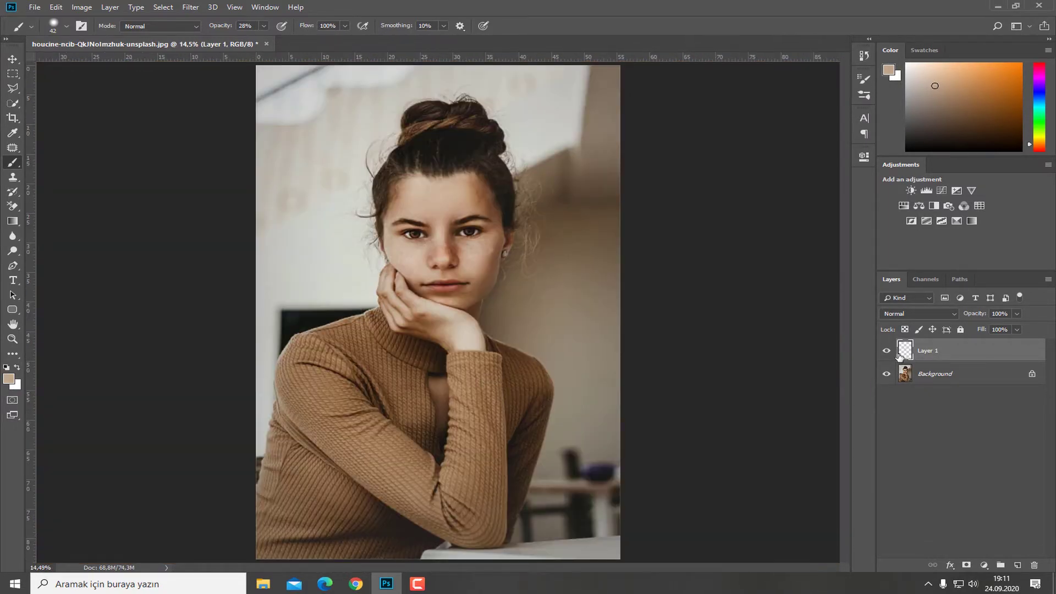
click(889, 352)
key(ctrl)
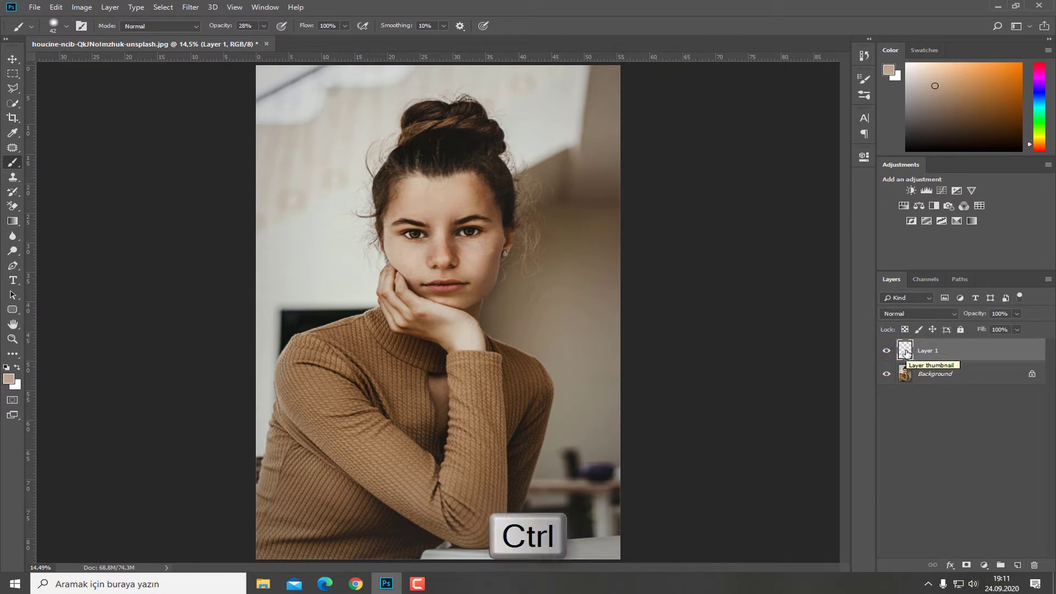
ctrl+click(906, 352)
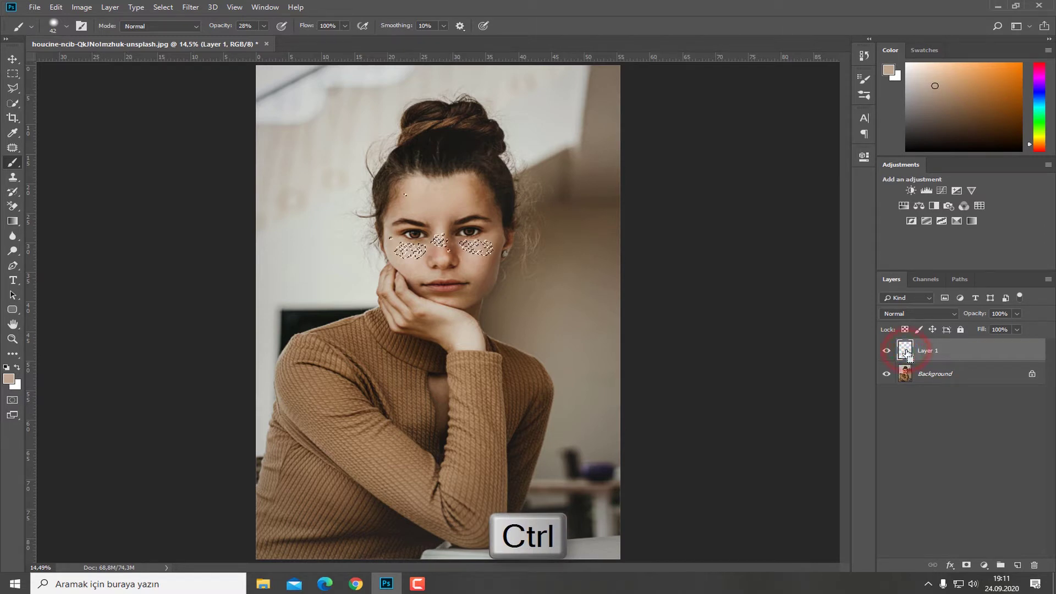
click(946, 378)
key(ctrl+j)
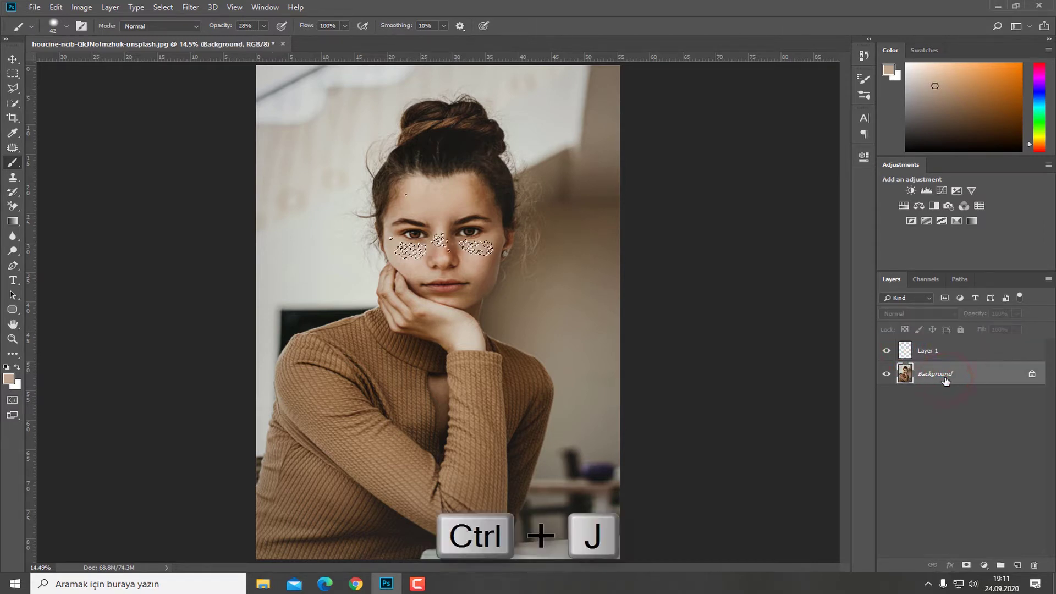
key(ctrl+j)
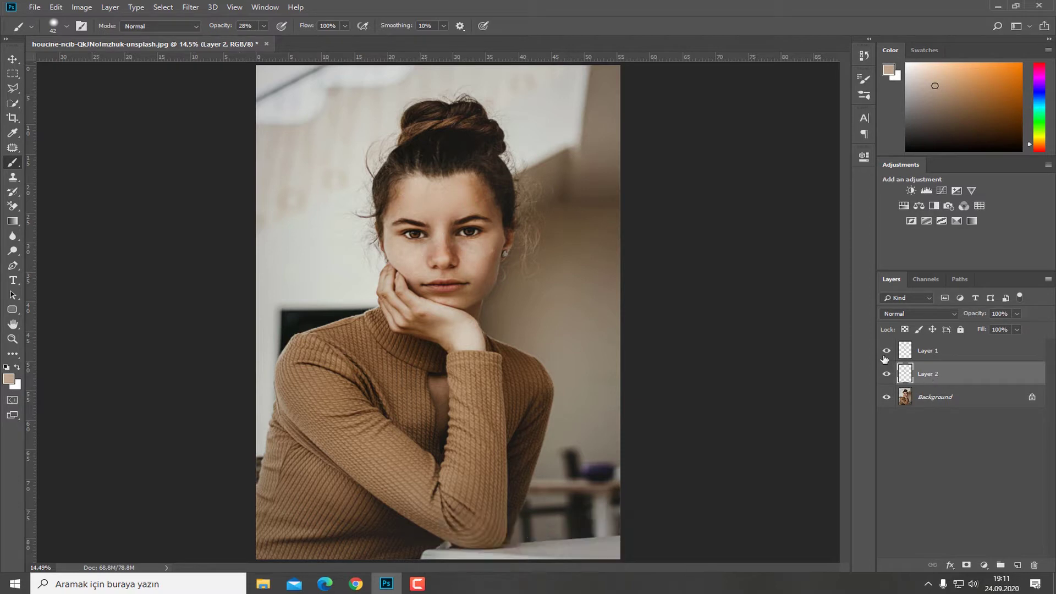
- Hide Layer 1 and briefly switch the Background off and on to check the copied skin patches
click(887, 351)
click(887, 398)
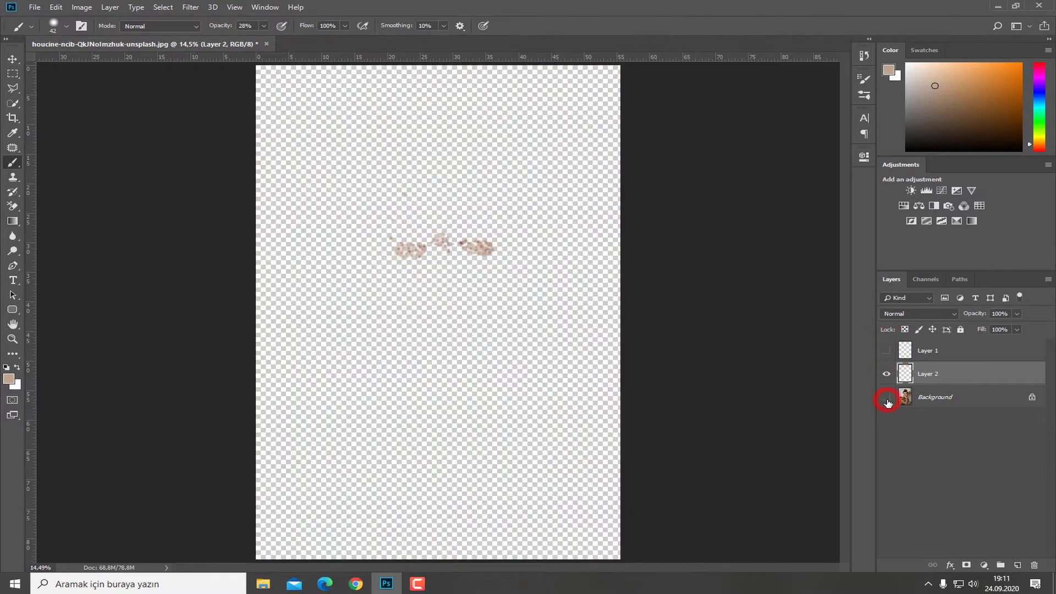
click(887, 397)
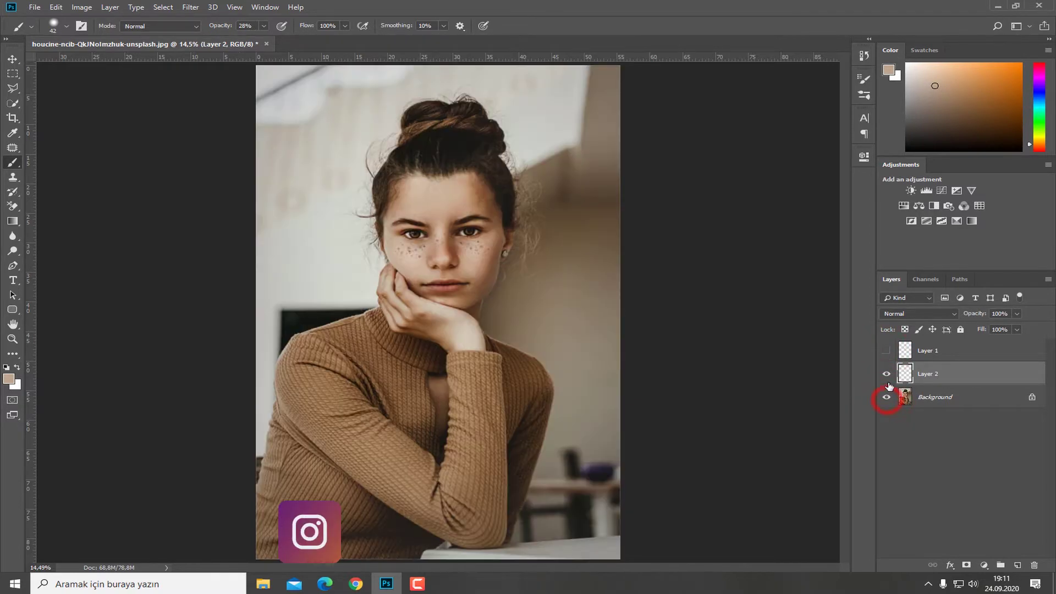
- Start the Dust & Scratches filter on Layer 2 and raise its threshold to 31 levels
click(945, 375)
click(199, 7)
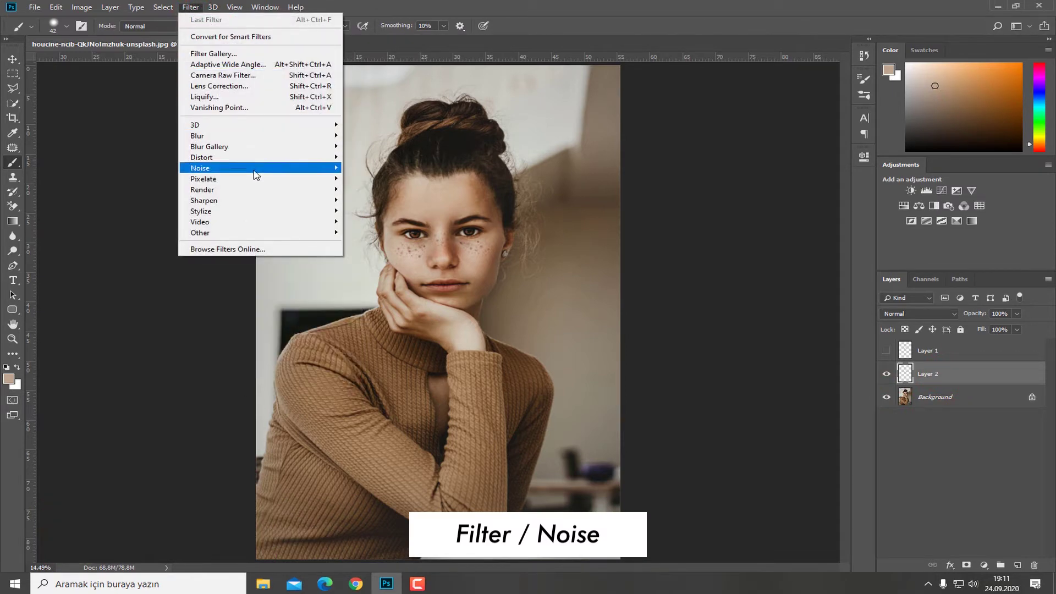
mouse_move(309, 170)
click(383, 189)
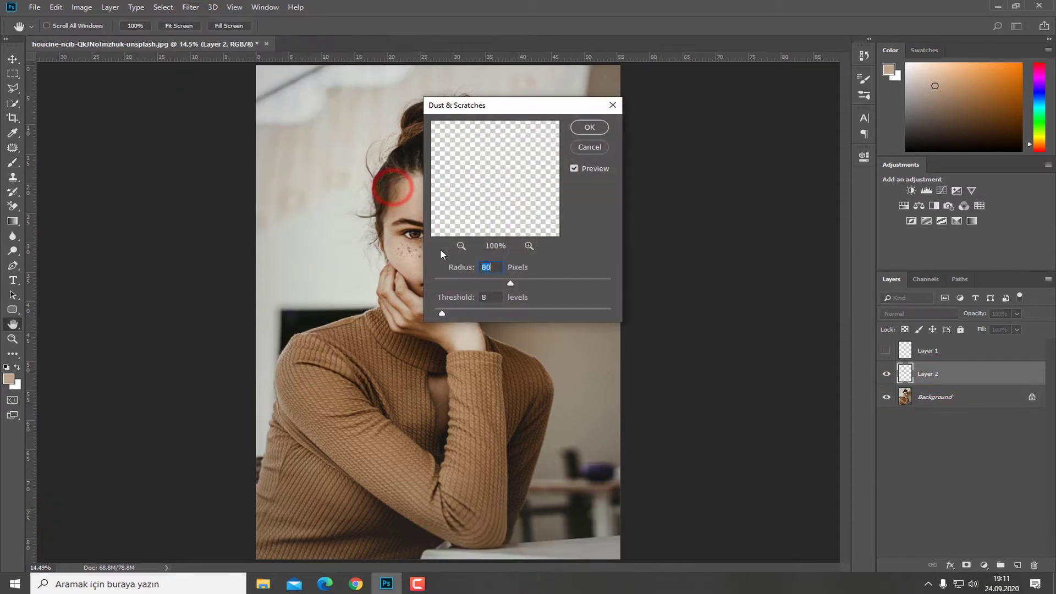
drag(538, 113, 763, 180)
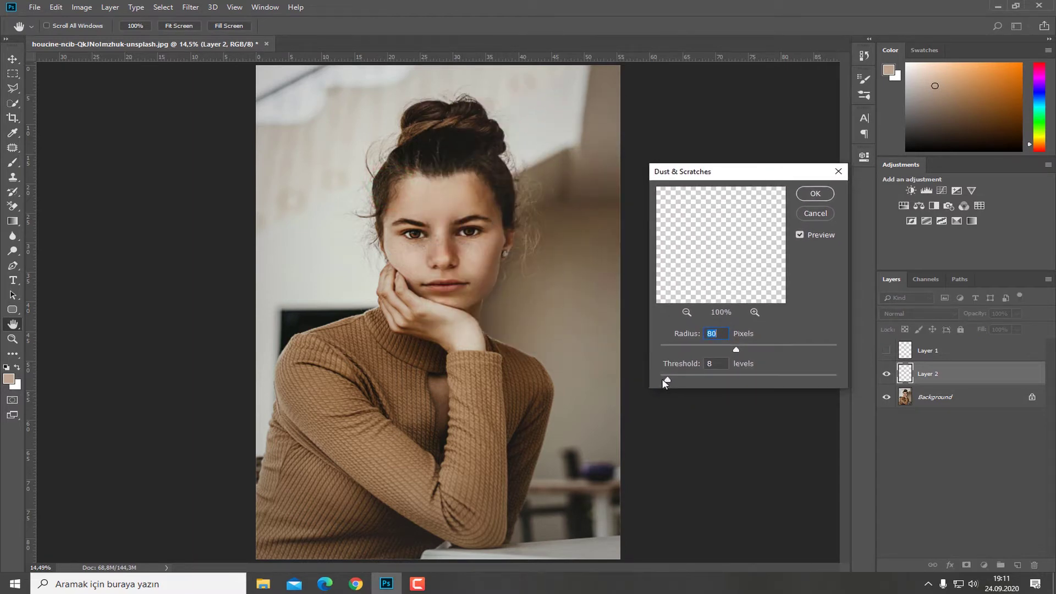
drag(668, 380, 691, 380)
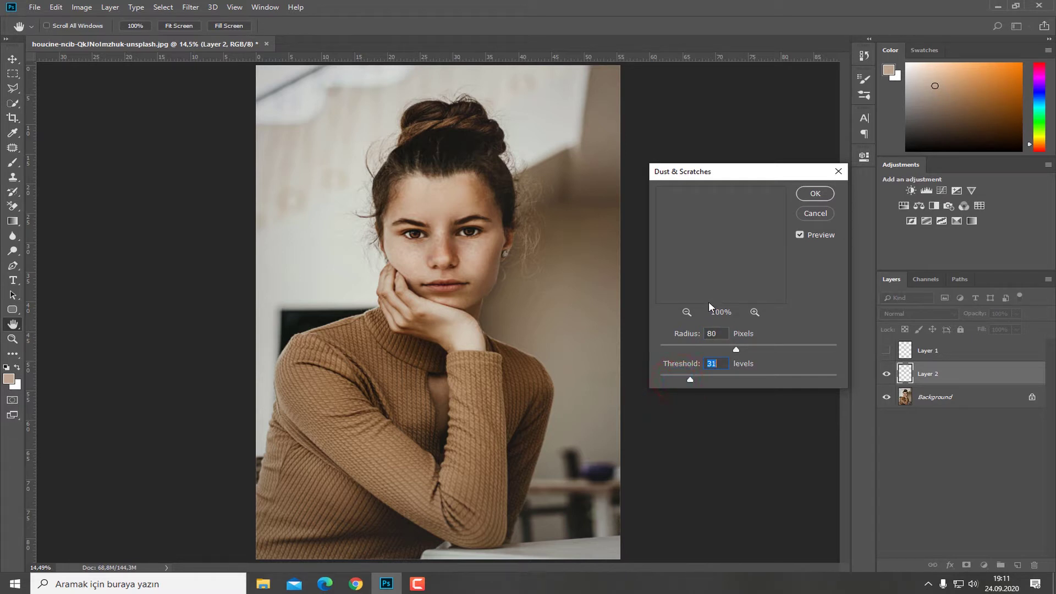
- Inspect the skin patches in the filter preview and apply Dust & Scratches with a radius of 47 pixels and a threshold of 10 levels
drag(736, 348, 736, 348)
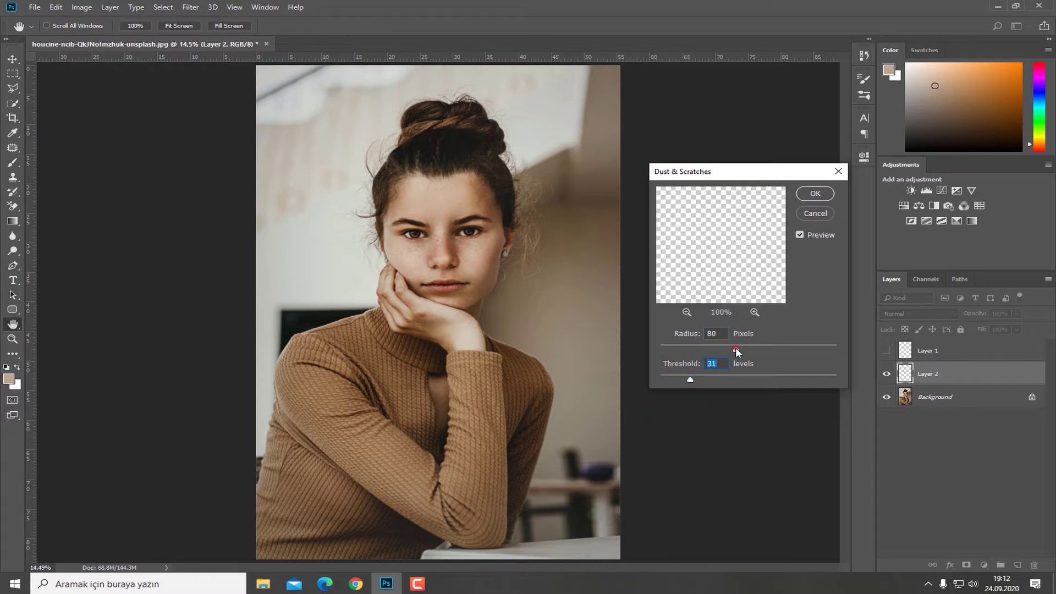
click(687, 313)
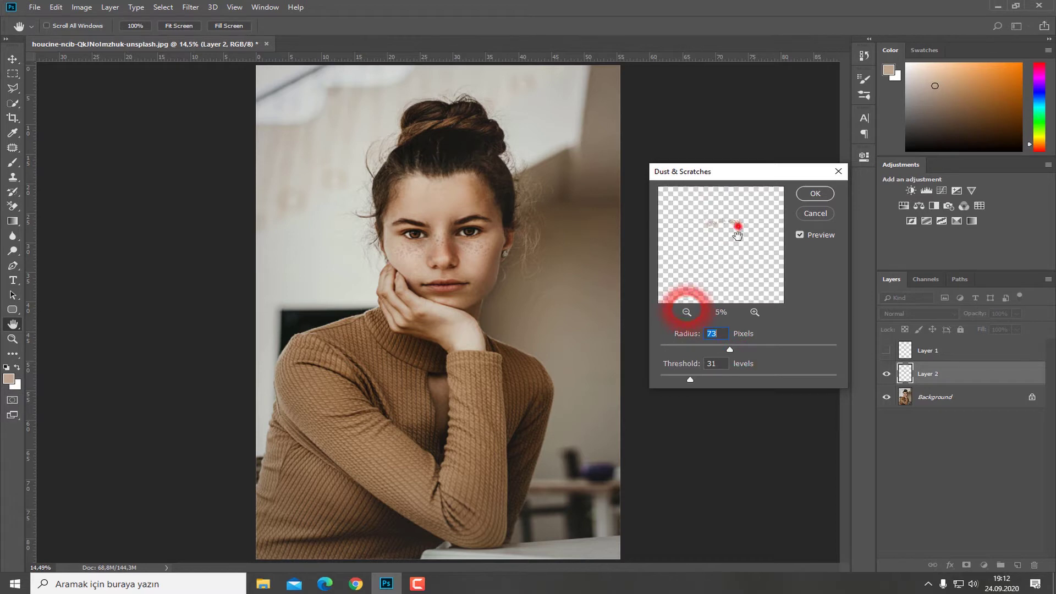
click(738, 235)
click(754, 312)
click(755, 312)
click(755, 312)
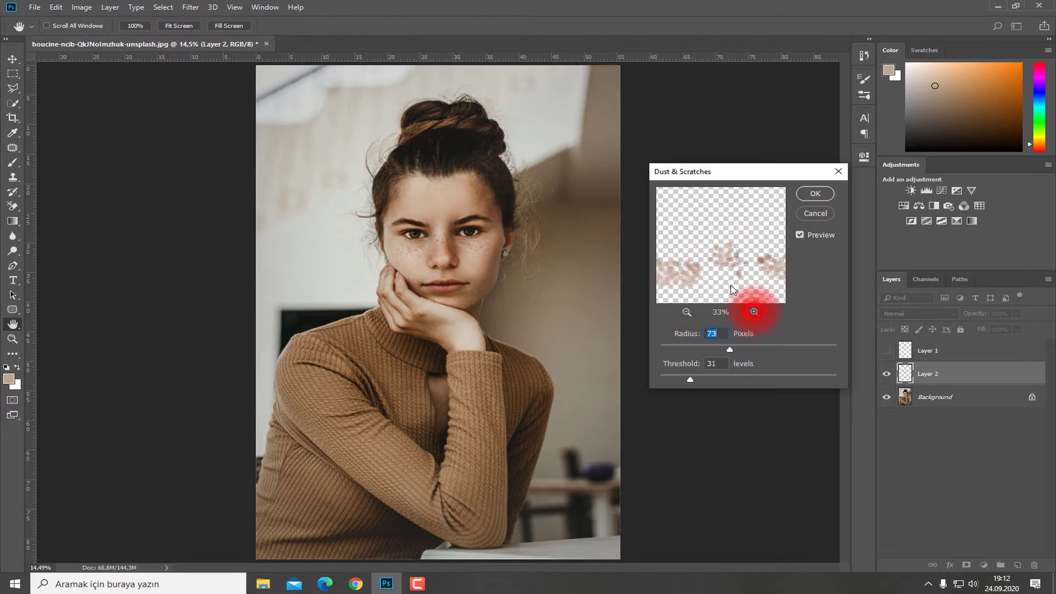
mouse_move(730, 276)
mouse_down()
mouse_move(732, 264)
mouse_move(720, 263)
mouse_move(729, 256)
mouse_up()
drag(731, 356, 754, 349)
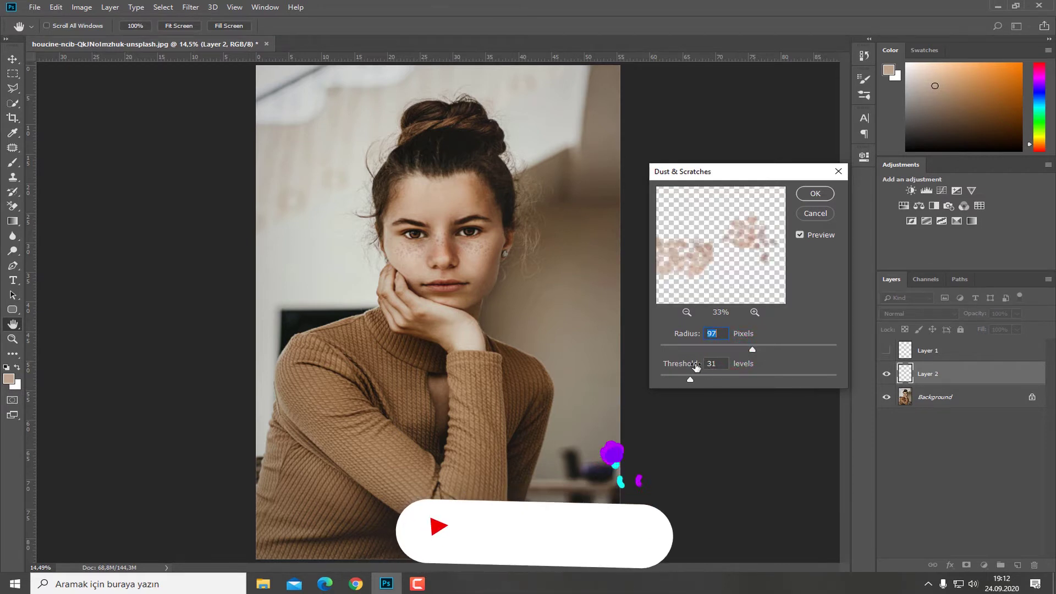
drag(752, 348, 675, 346)
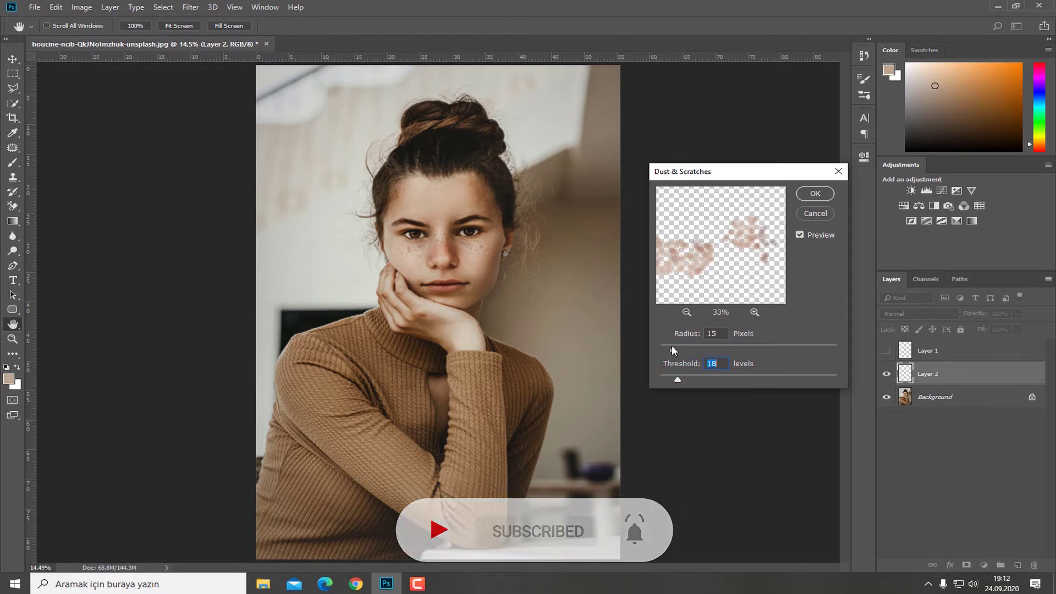
mouse_move(674, 349)
mouse_down()
mouse_move(712, 350)
mouse_move(671, 380)
mouse_up()
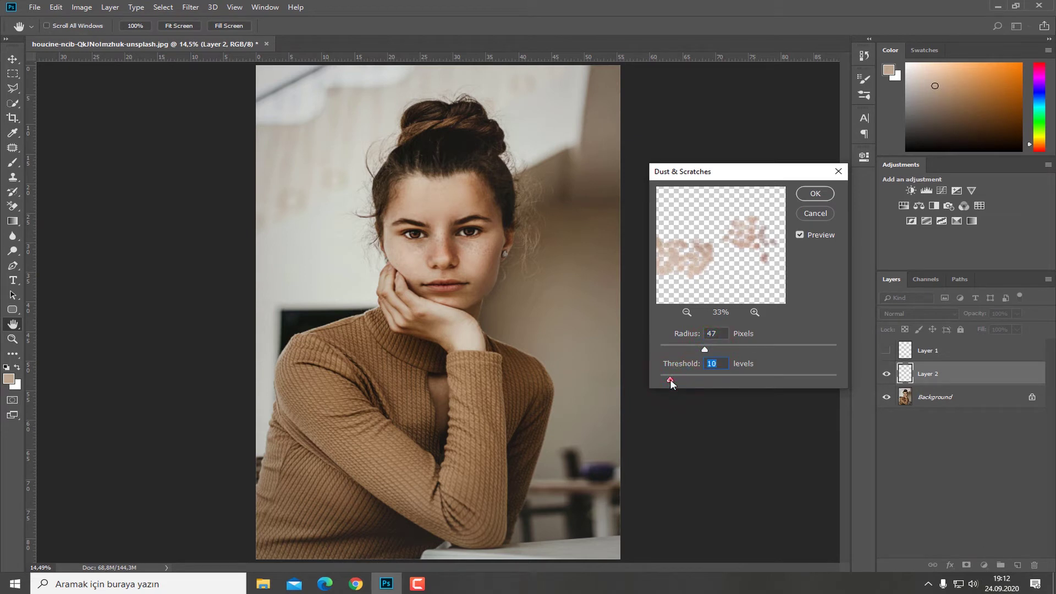
click(811, 194)
- Switch Layer 2 off and on repeatedly to compare the smoothed face with the original freckles
key(b)
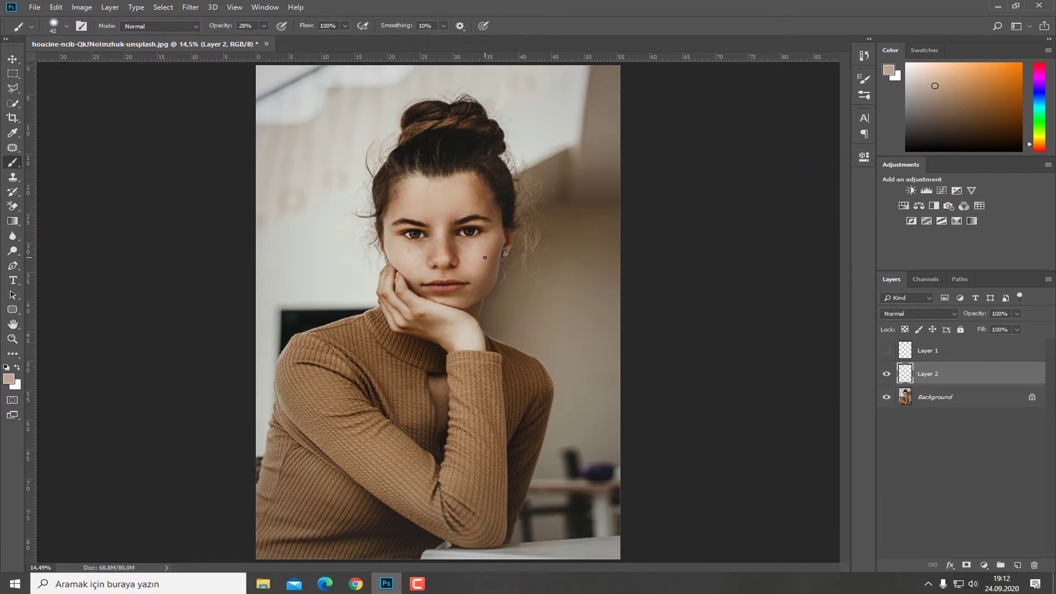
key(v)
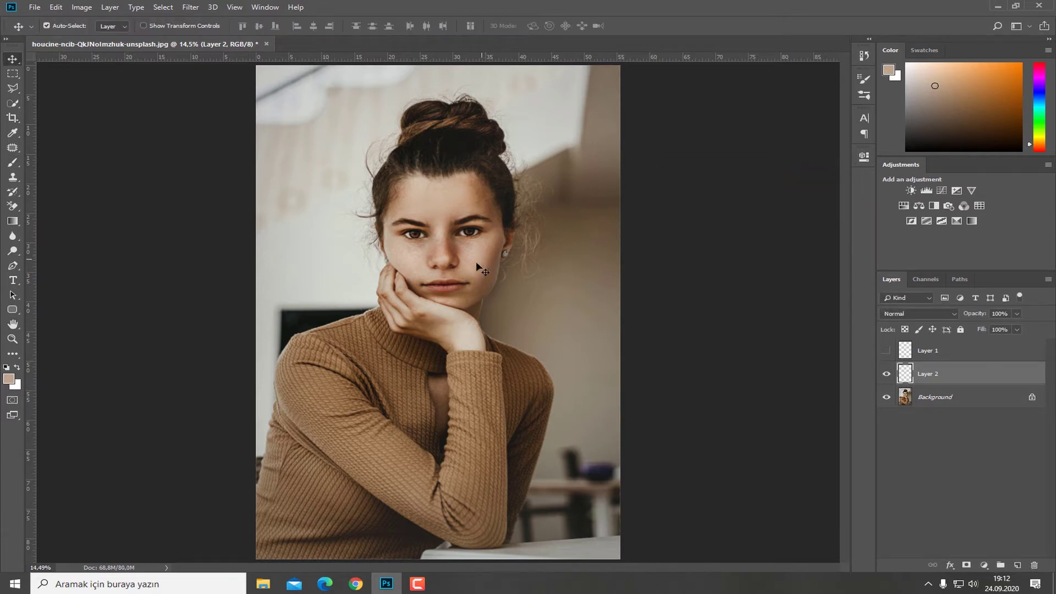
click(887, 374)
scroll(431, 242, up, 3)
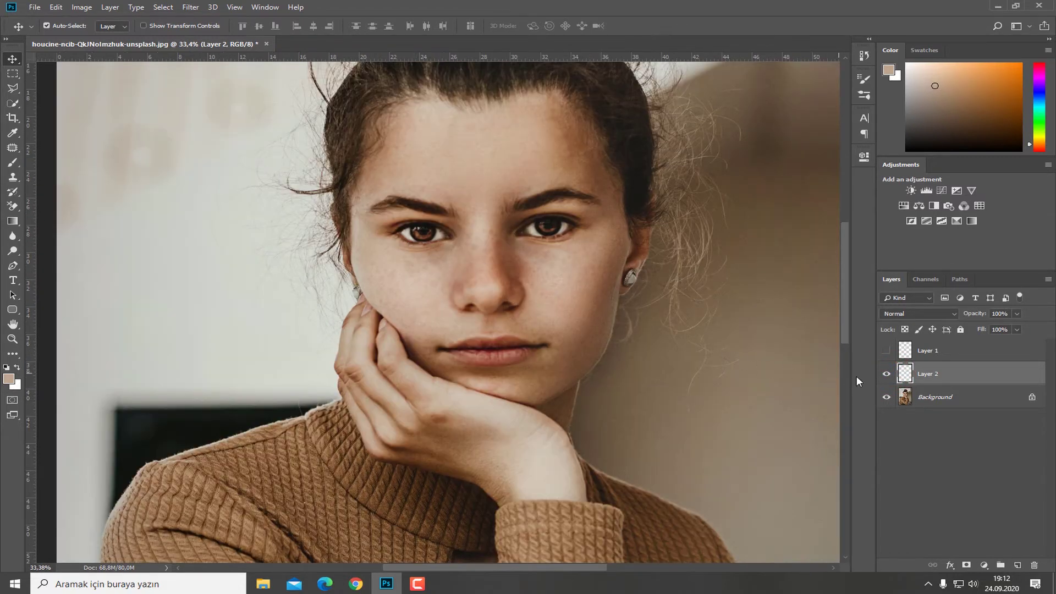
click(887, 375)
click(887, 375)
click(887, 376)
click(887, 375)
click(886, 376)
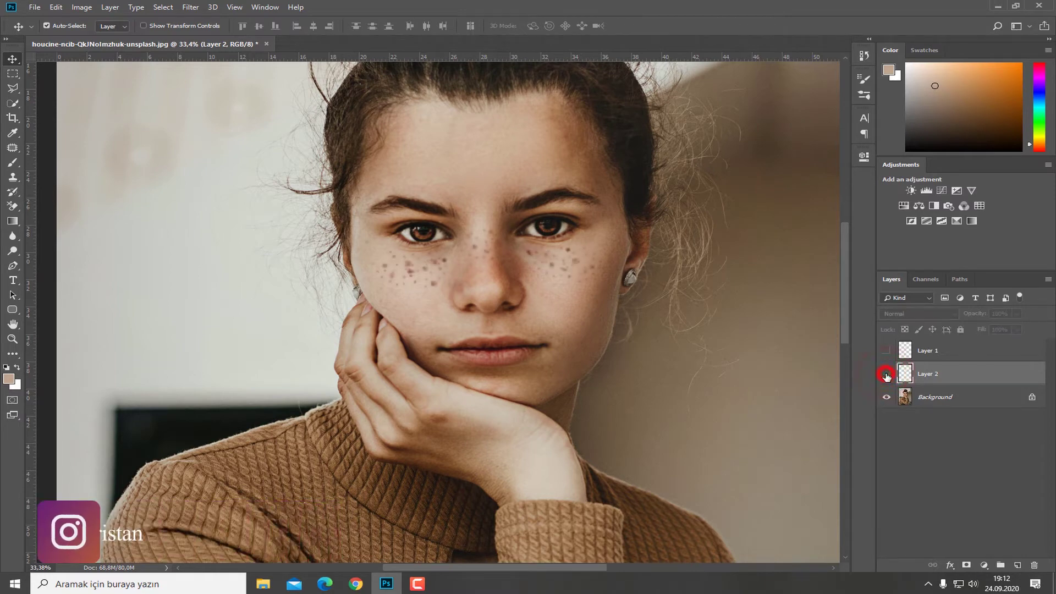
click(887, 375)
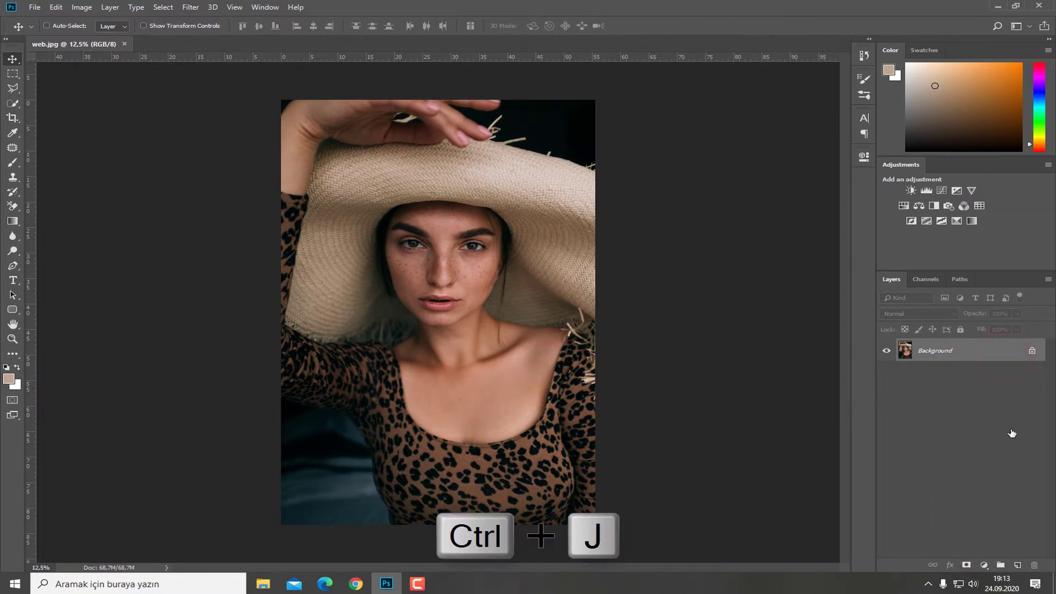
- Duplicate the Background of web.jpg as a smart object layer and make a second copy of that layer
key(ctrl+j)
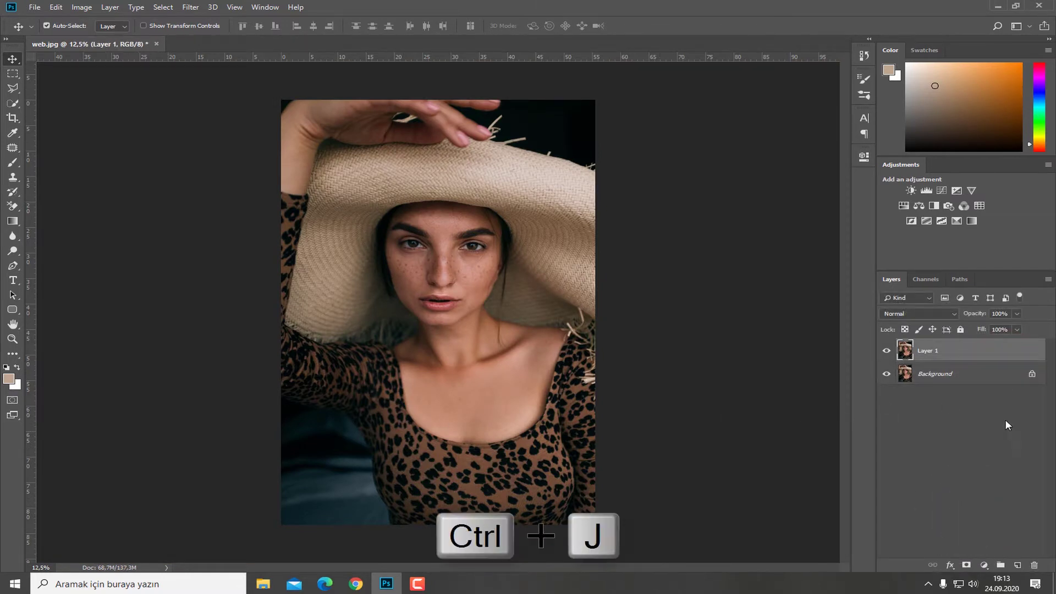
right_click(979, 350)
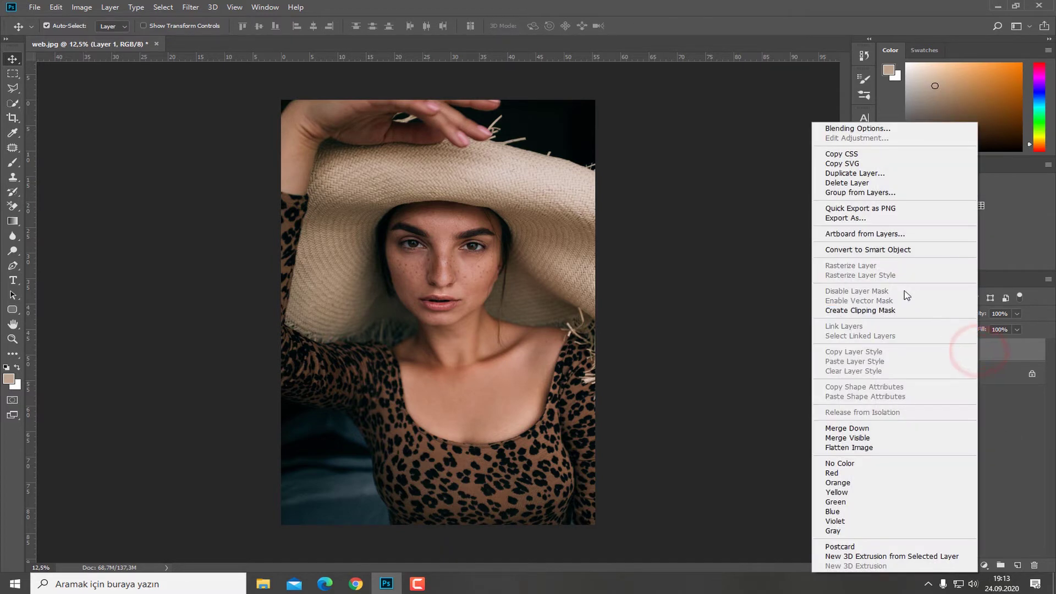
click(890, 250)
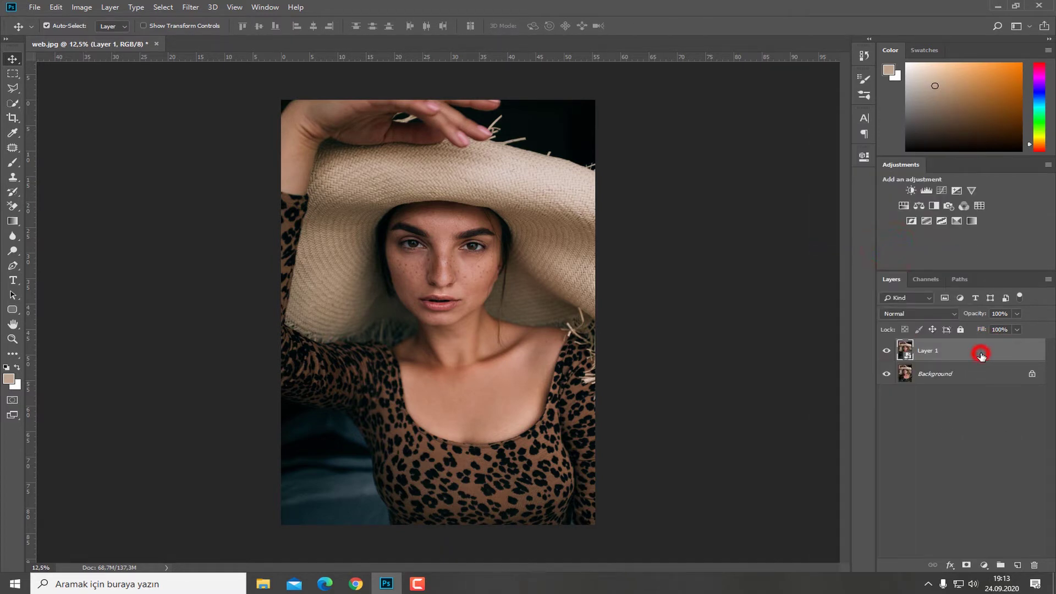
key(ctrl+j)
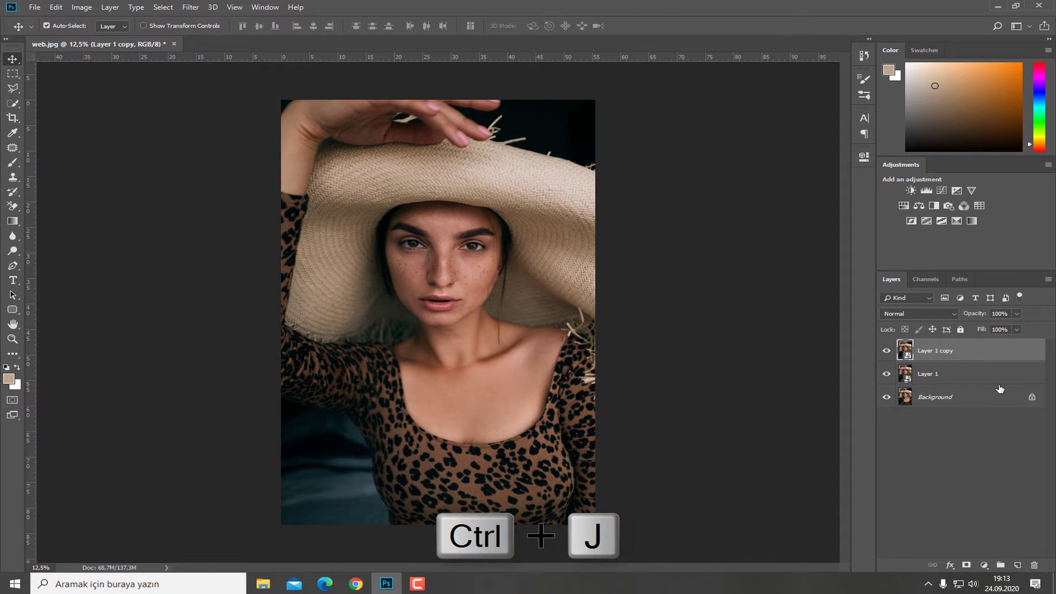
- Apply a Gaussian Blur with a radius of 27,7 pixels to Layer 1 and check it by briefly hiding Layer 1 copy
click(998, 380)
click(941, 373)
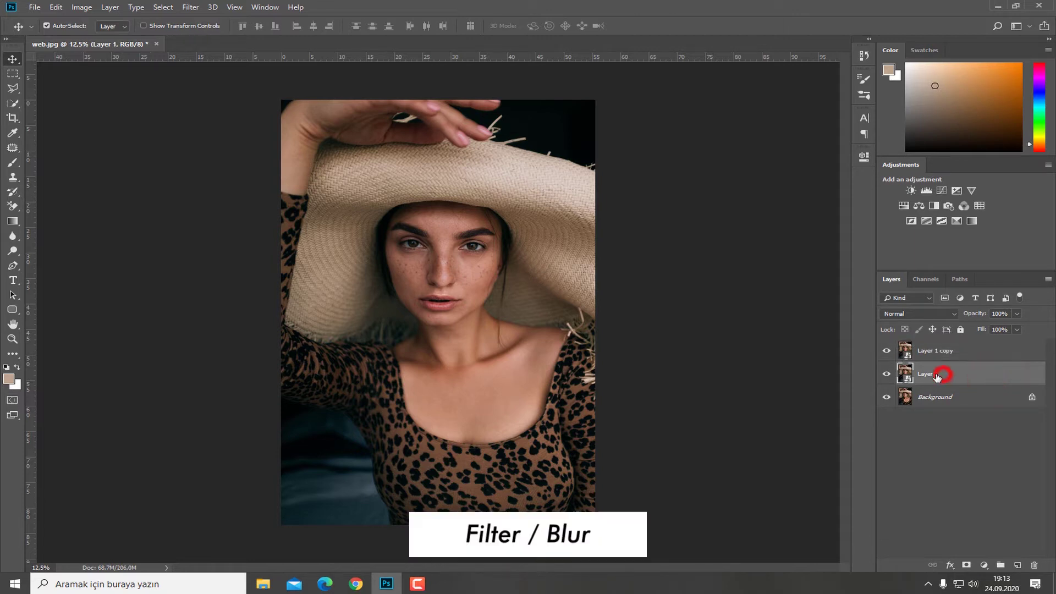
click(191, 8)
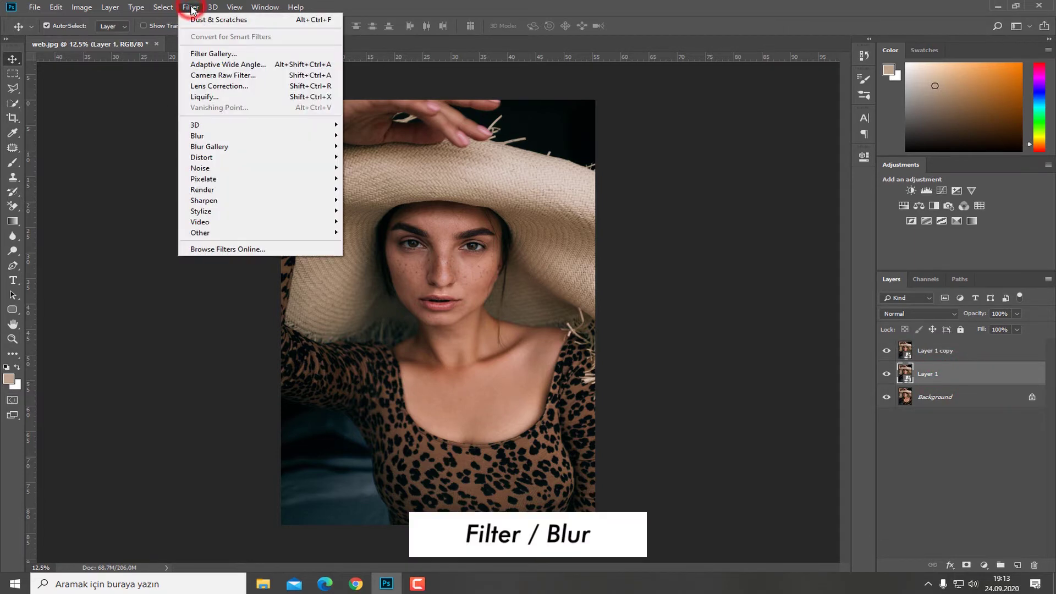
mouse_move(299, 141)
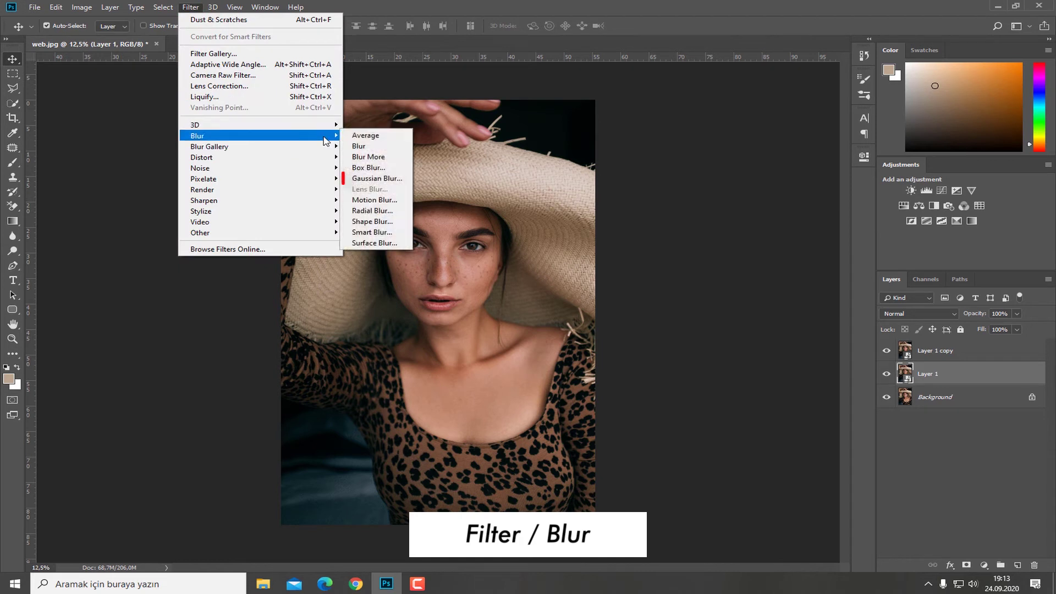
click(385, 178)
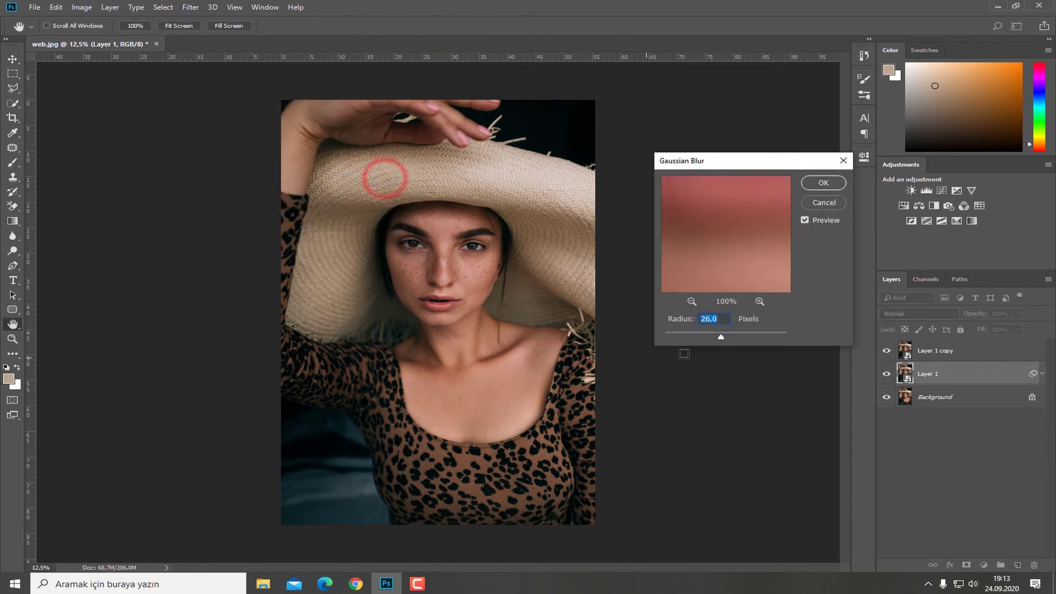
drag(721, 337, 723, 338)
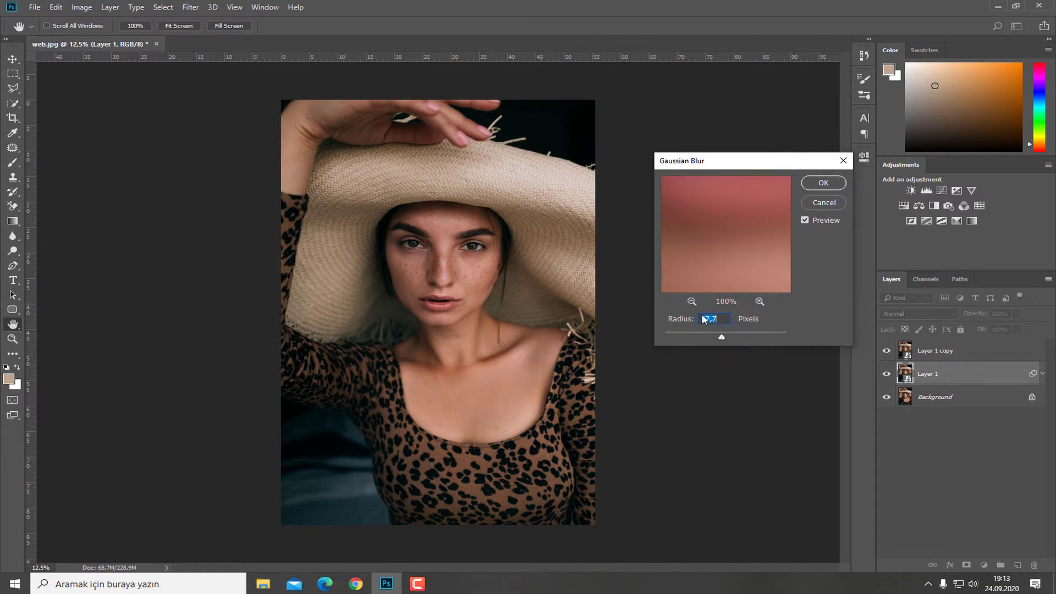
click(819, 186)
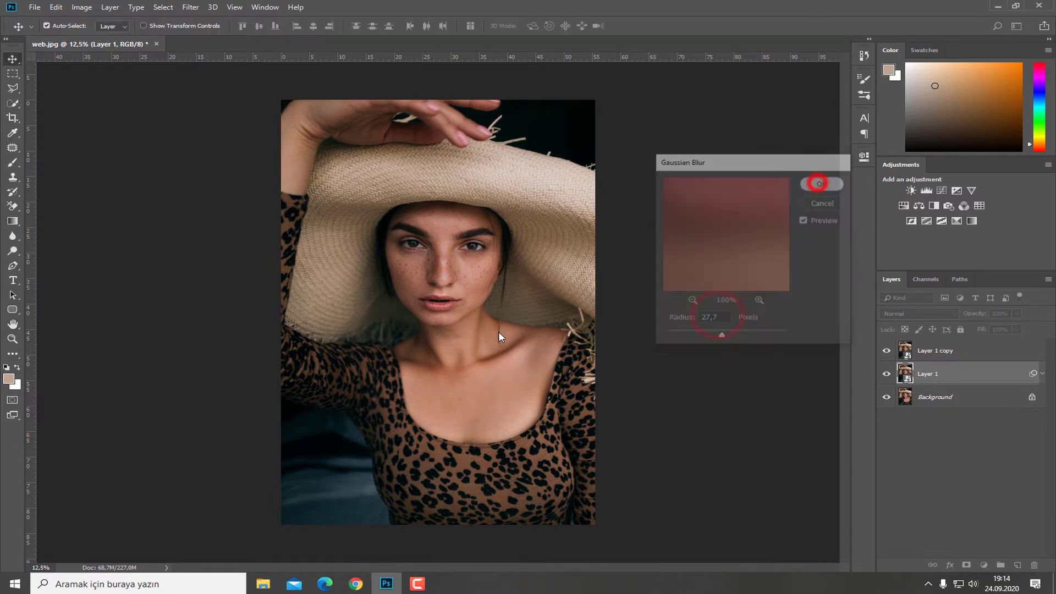
click(886, 352)
click(886, 352)
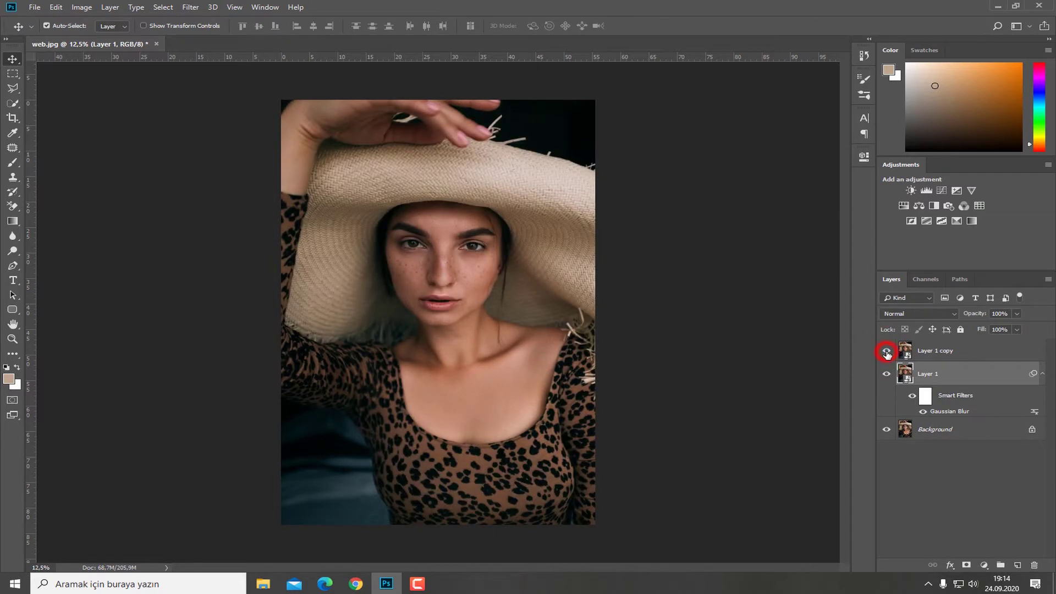
- Apply a High Pass filter with a radius of 3,8 pixels to Layer 1 copy
click(955, 355)
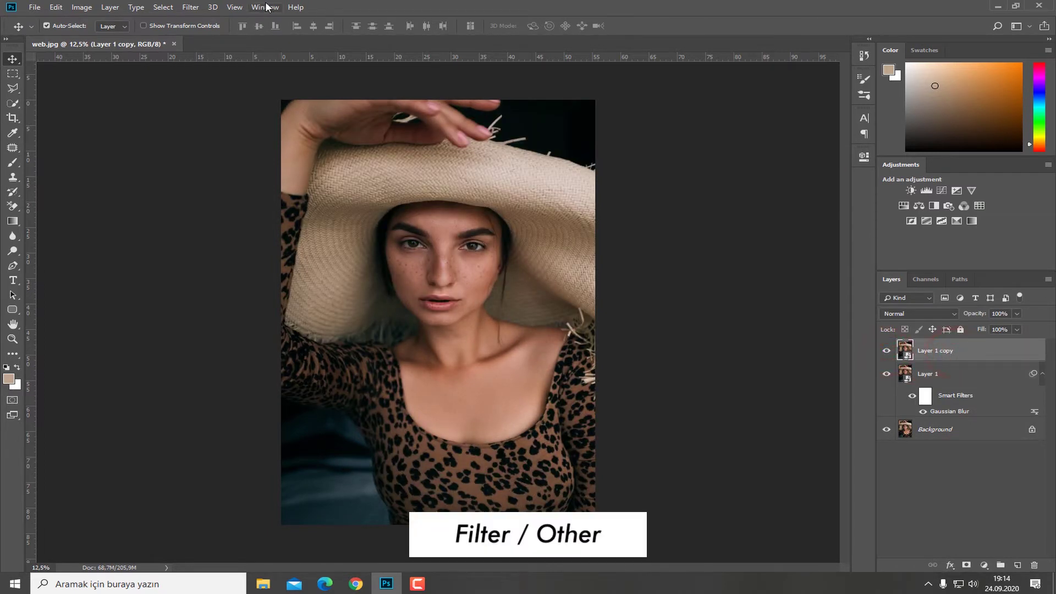
click(191, 7)
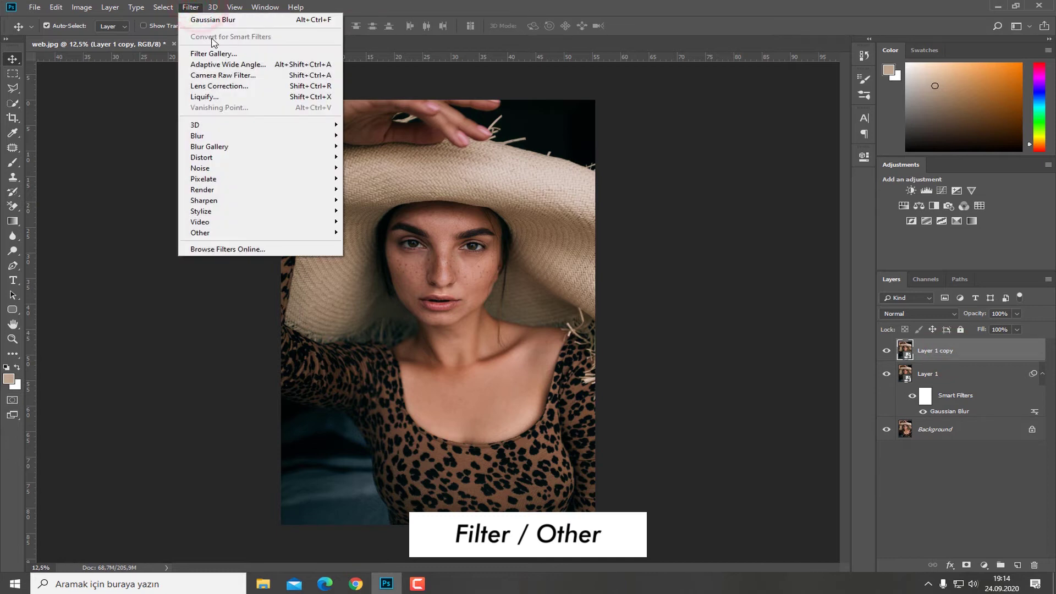
click(315, 236)
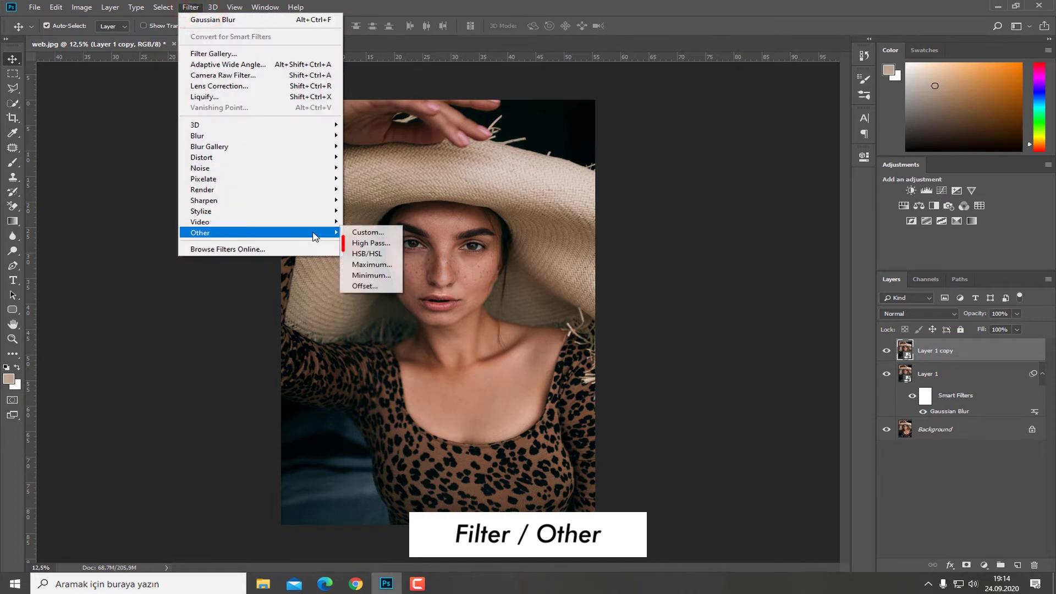
click(380, 242)
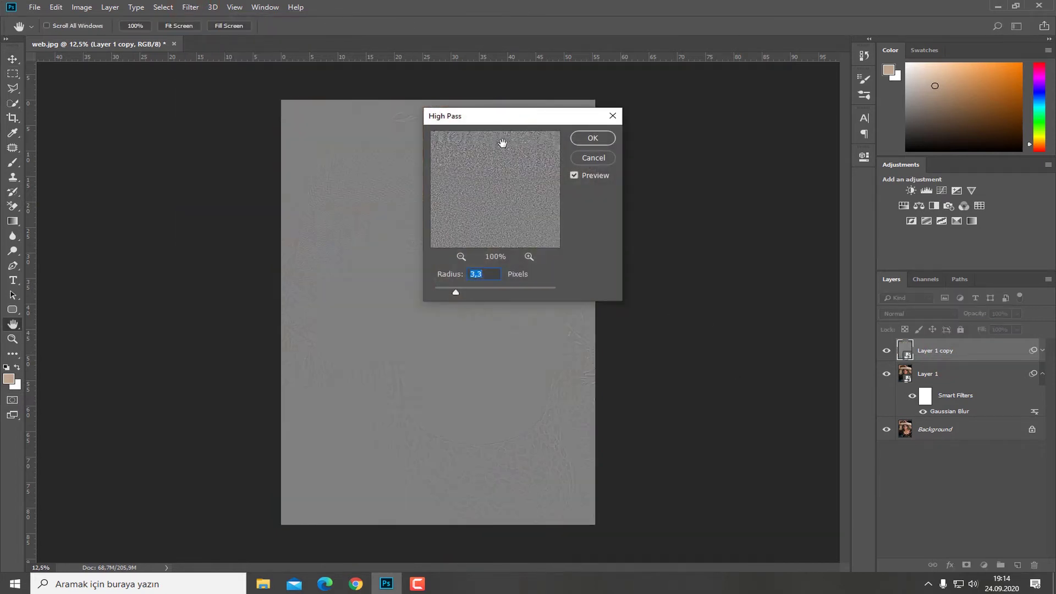
drag(522, 125, 661, 166)
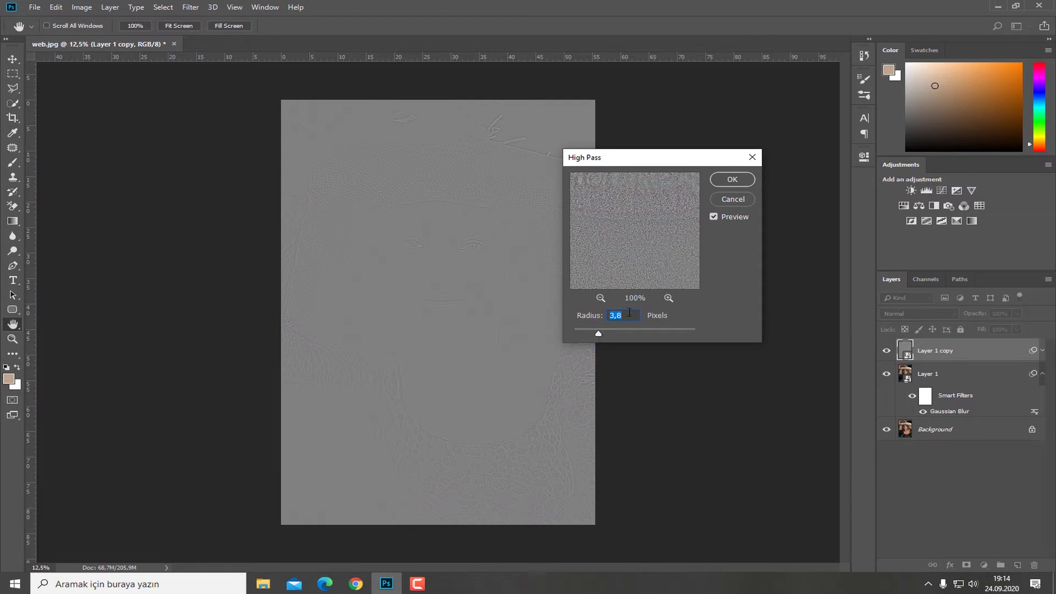
click(725, 178)
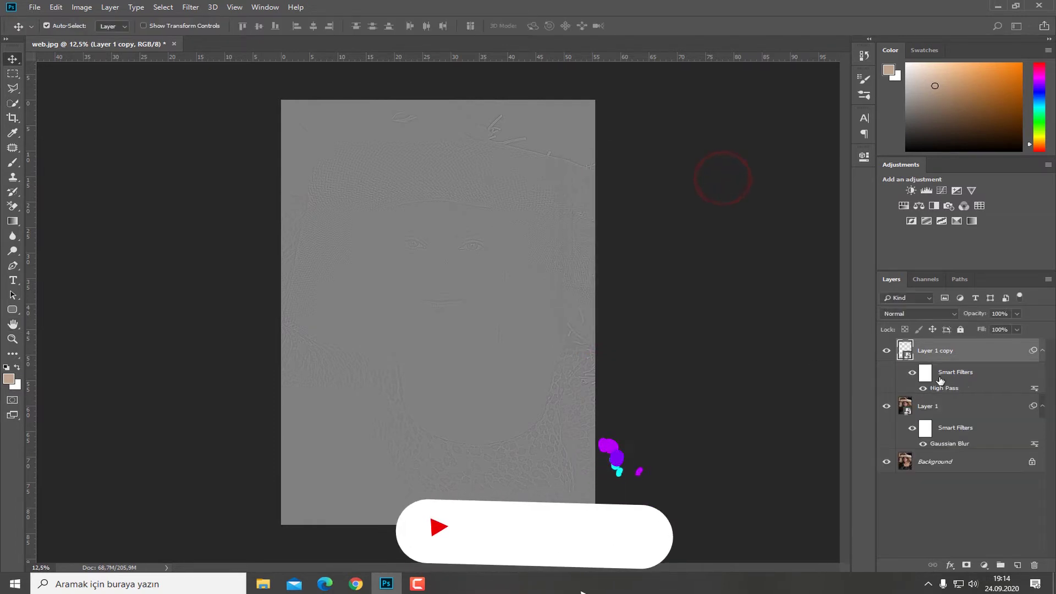
- Set the blend mode of Layer 1 copy to Vivid Light and show only the Background for comparison
click(936, 315)
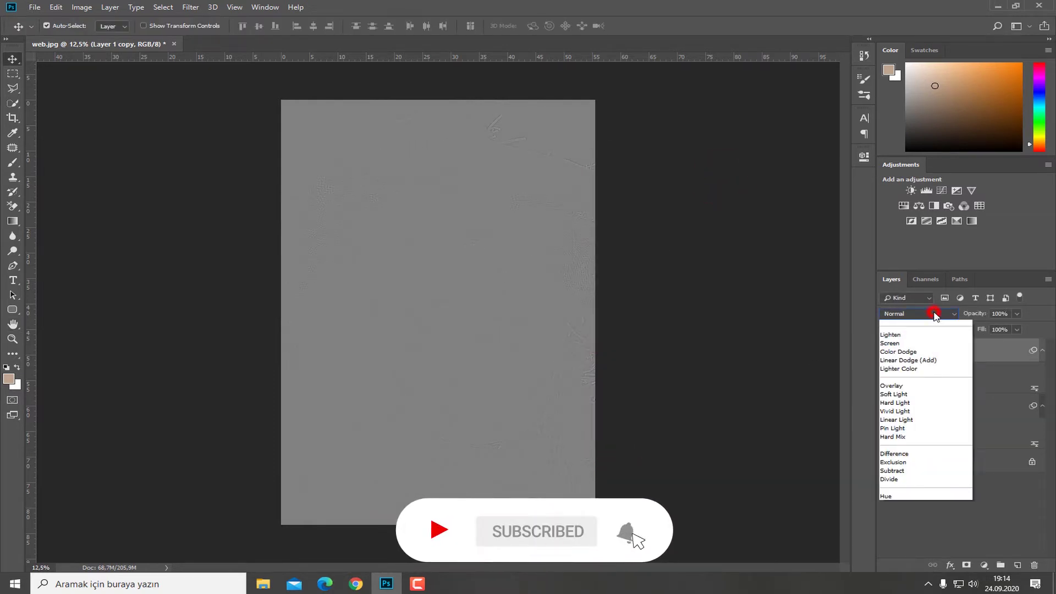
click(908, 477)
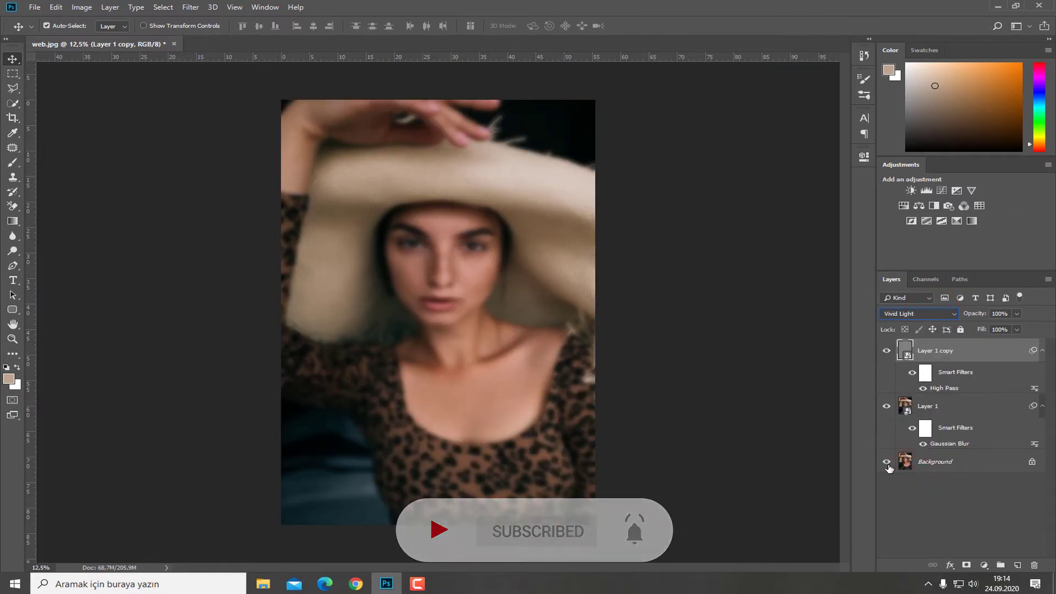
alt+click(886, 462)
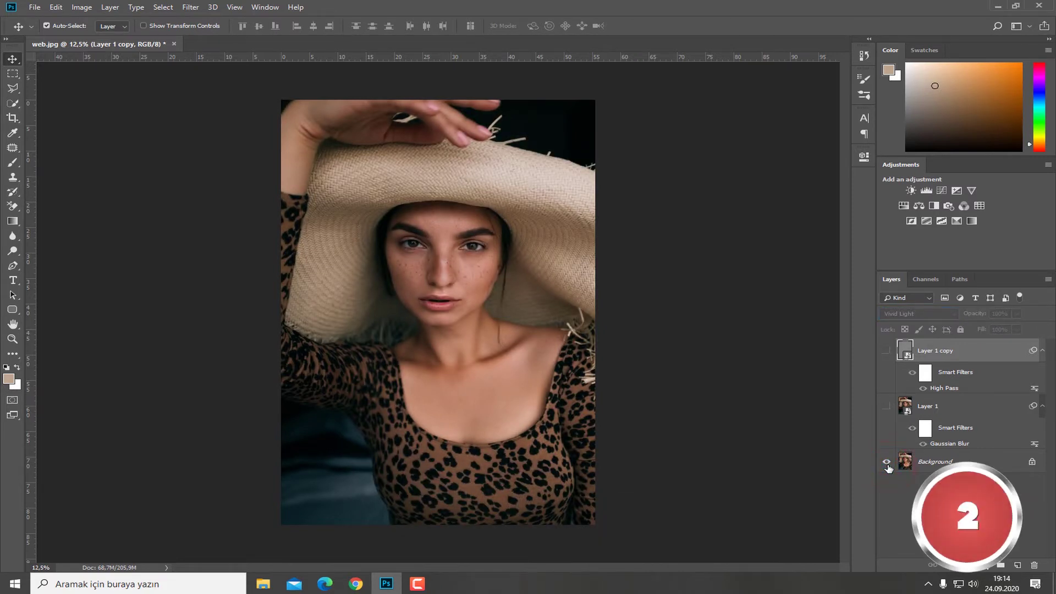
- Make all the layers visible again and group Layer 1 copy with Layer 1
alt+click(887, 463)
click(888, 352)
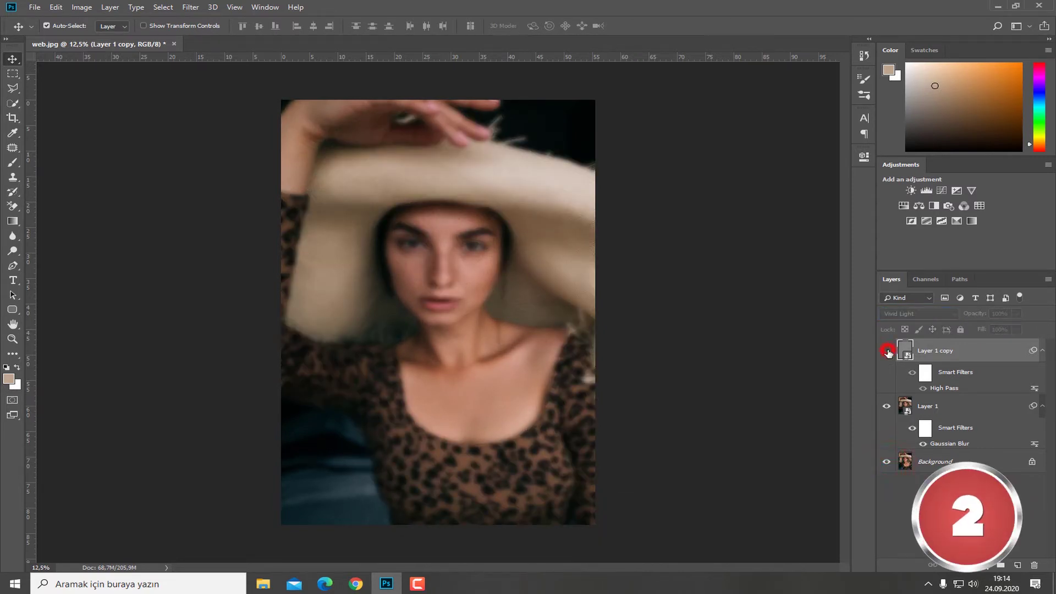
click(887, 352)
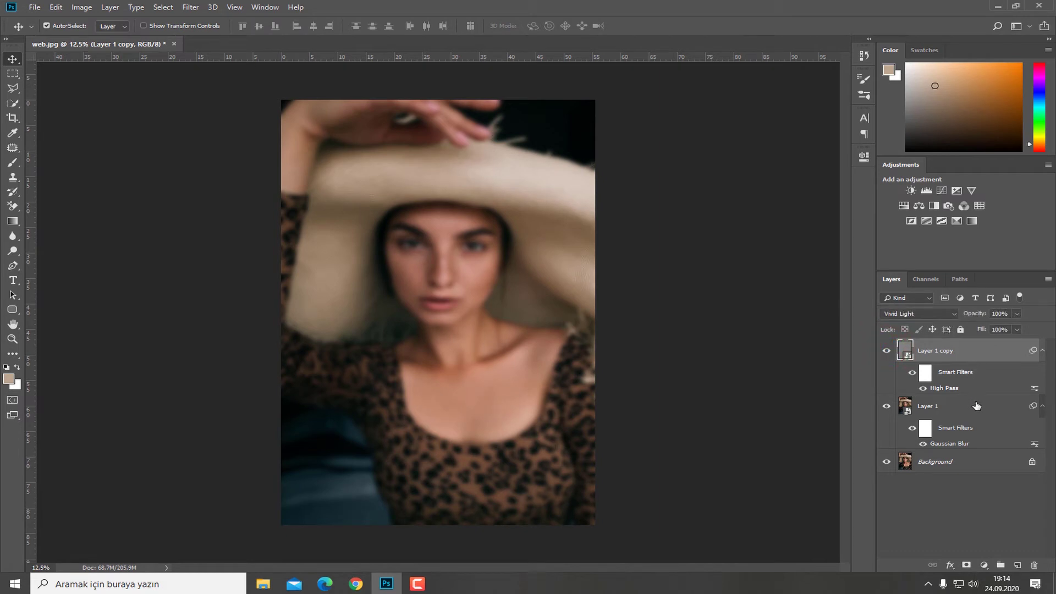
click(973, 346)
ctrl+click(989, 414)
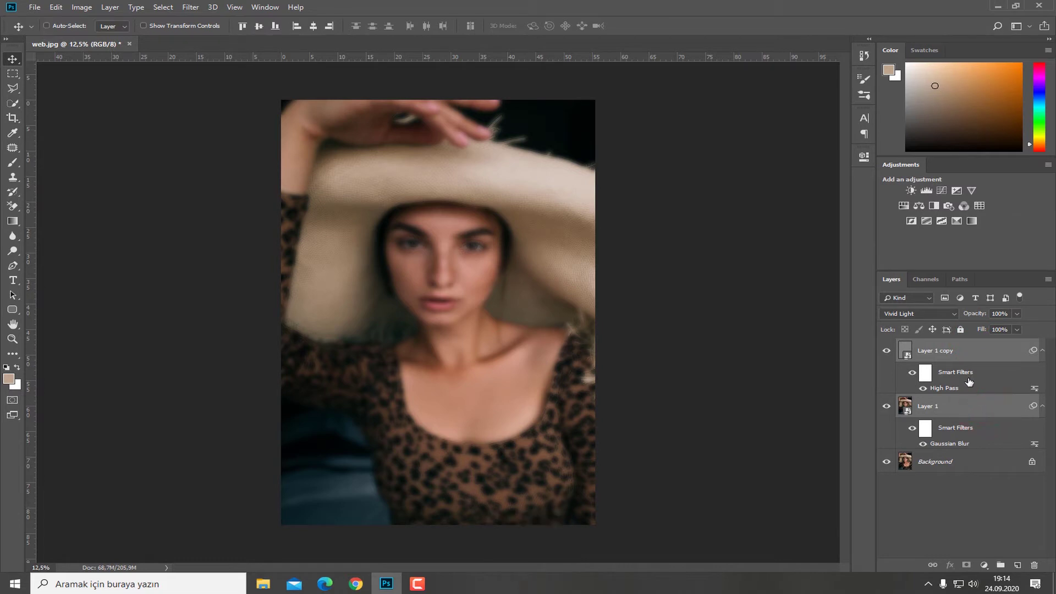
key(ctrl+g)
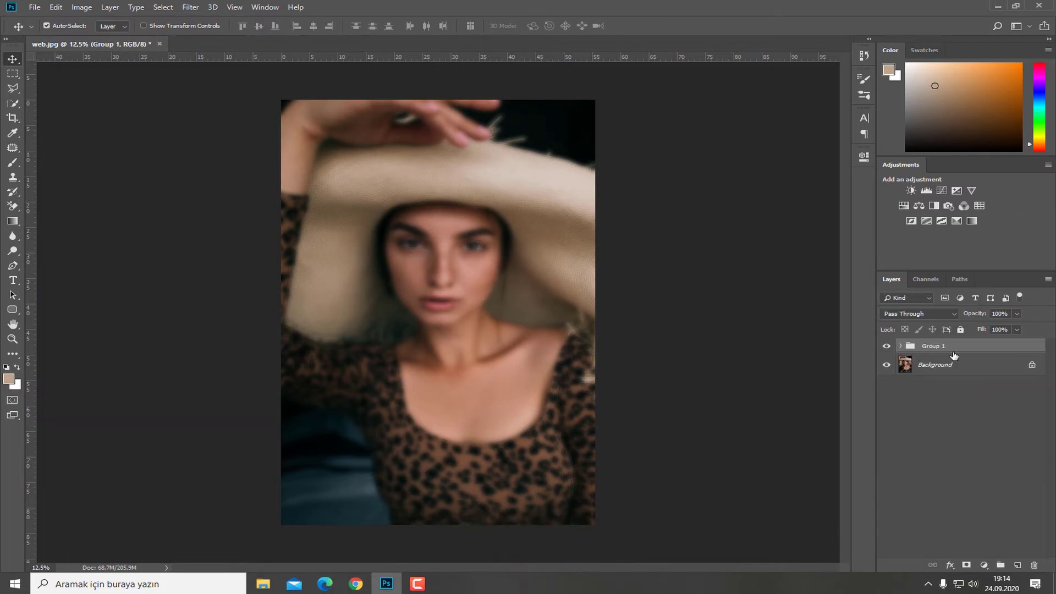
- Add a black layer mask to Group 1 and select the Brush tool with white as the foreground colour
alt+click(966, 564)
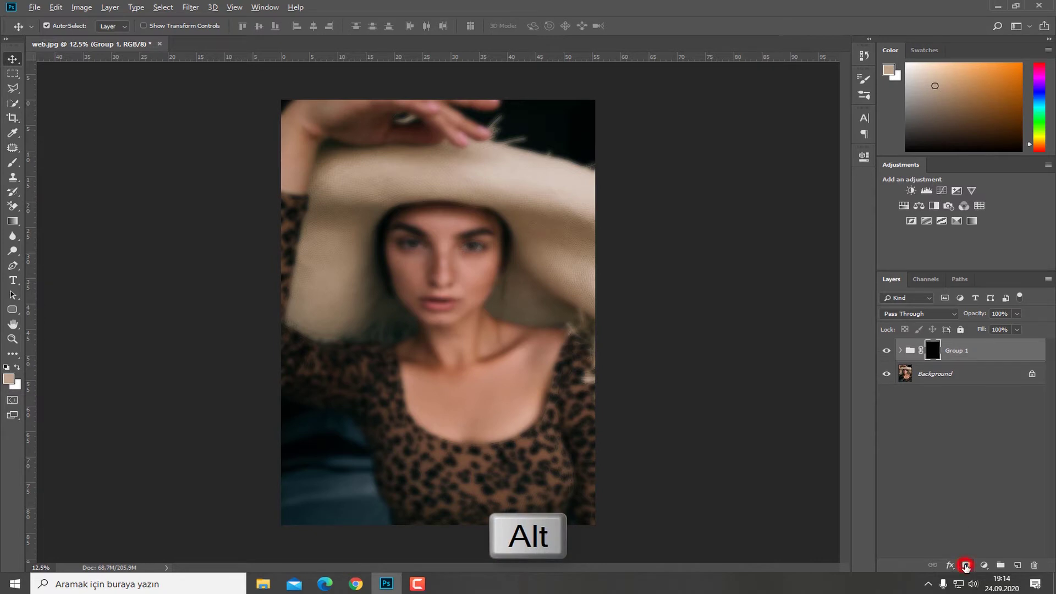
click(10, 167)
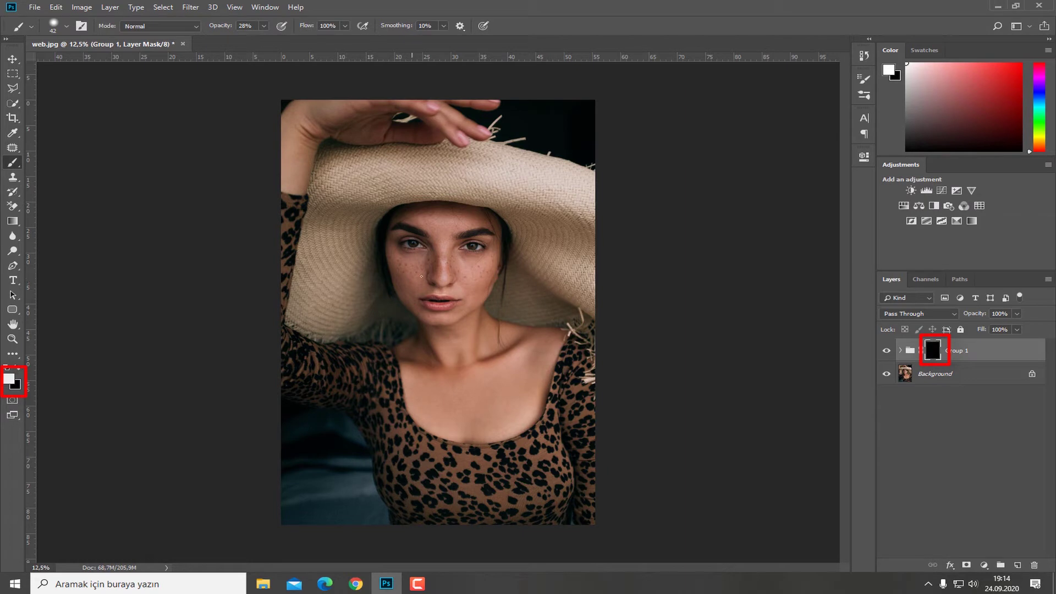
scroll(422, 275, up, 5)
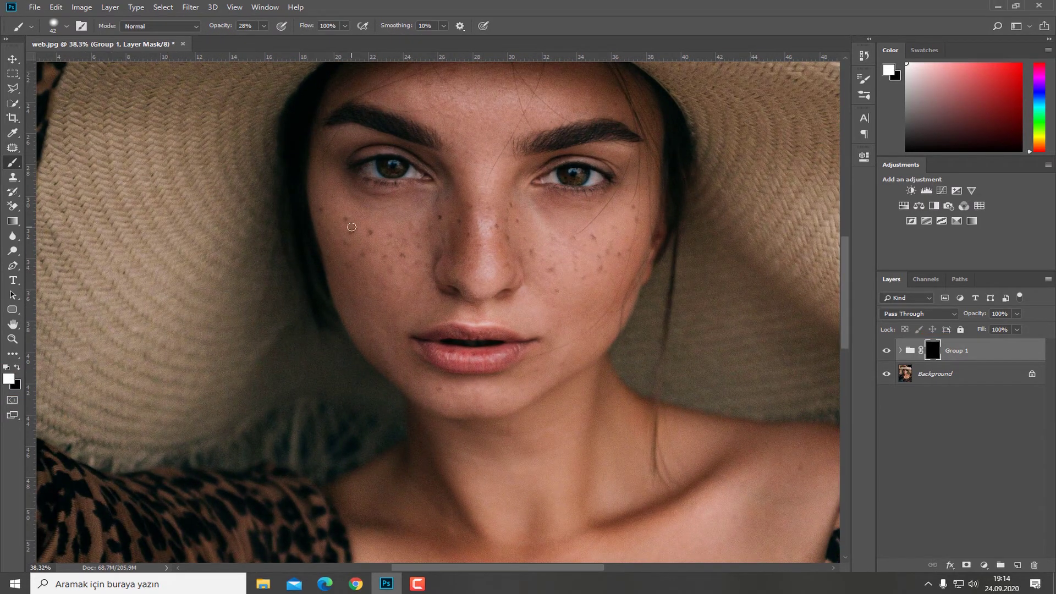
- Set the brush to 183 px with 100% opacity and 59% flow
mouse_move(351, 227)
mouse_down()
mouse_move(370, 229)
mouse_move(364, 219)
mouse_up()
click(263, 26)
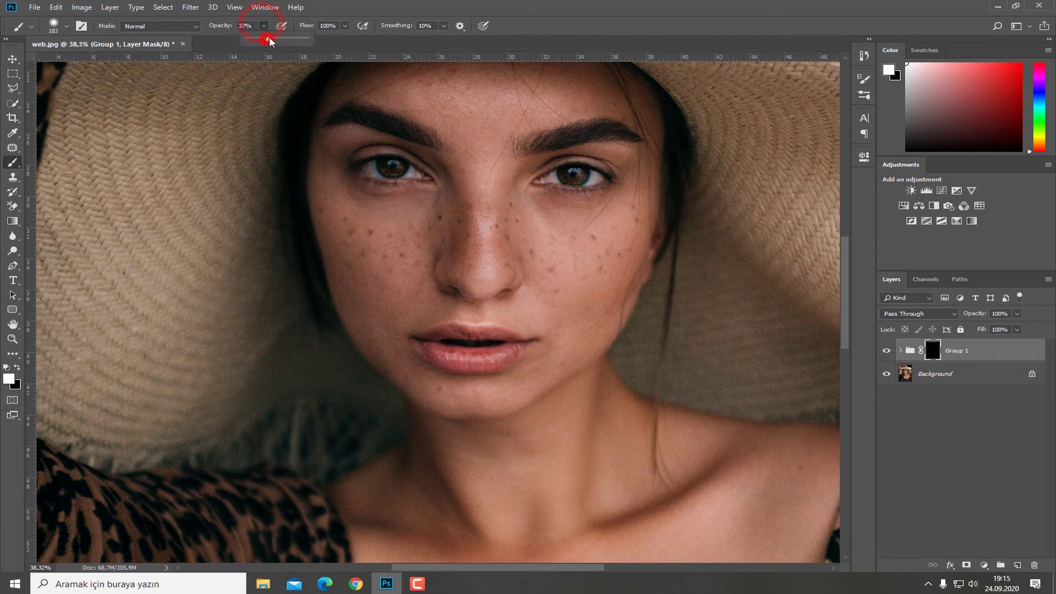
click(328, 212)
click(344, 26)
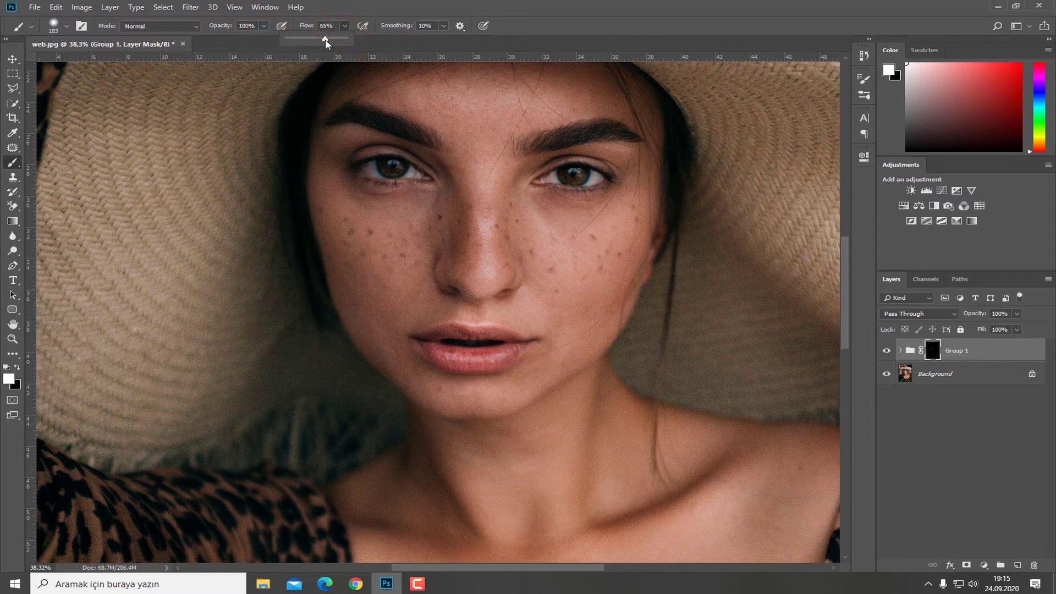
drag(324, 43, 321, 41)
- Paint white on the Group 1 mask over the freckles on the cheek at the image's left side
click(330, 211)
click(329, 214)
click(330, 216)
click(334, 220)
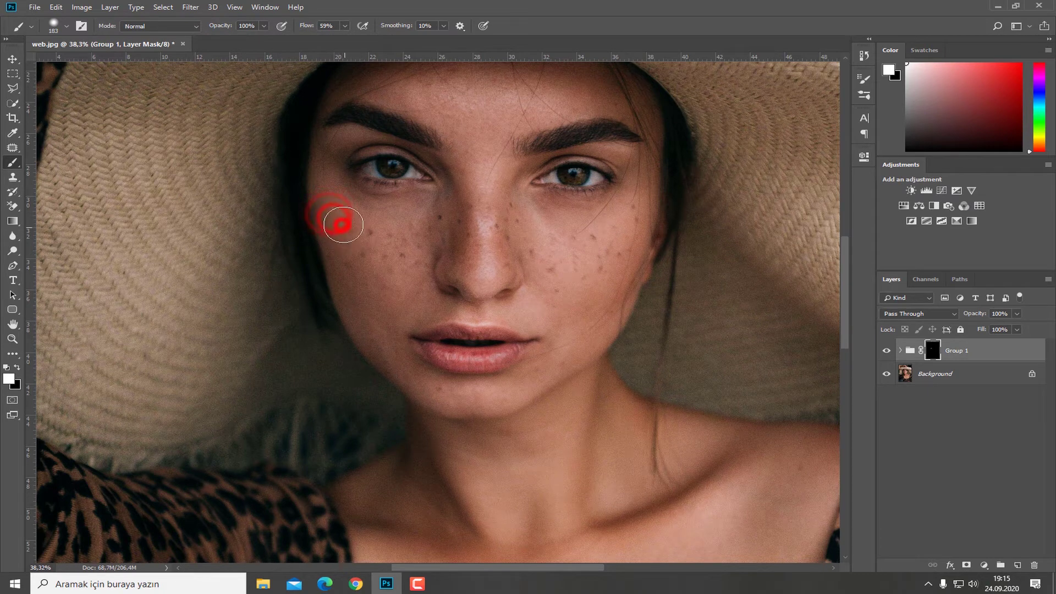
click(343, 225)
click(349, 239)
click(349, 257)
click(350, 249)
click(378, 235)
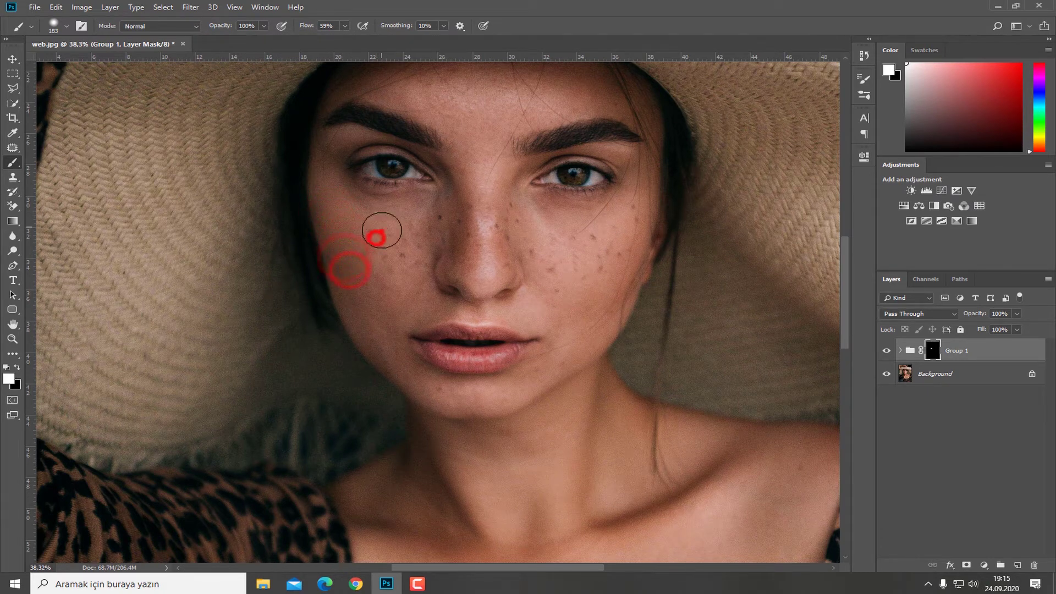
click(389, 233)
click(395, 240)
click(409, 239)
click(419, 233)
click(422, 228)
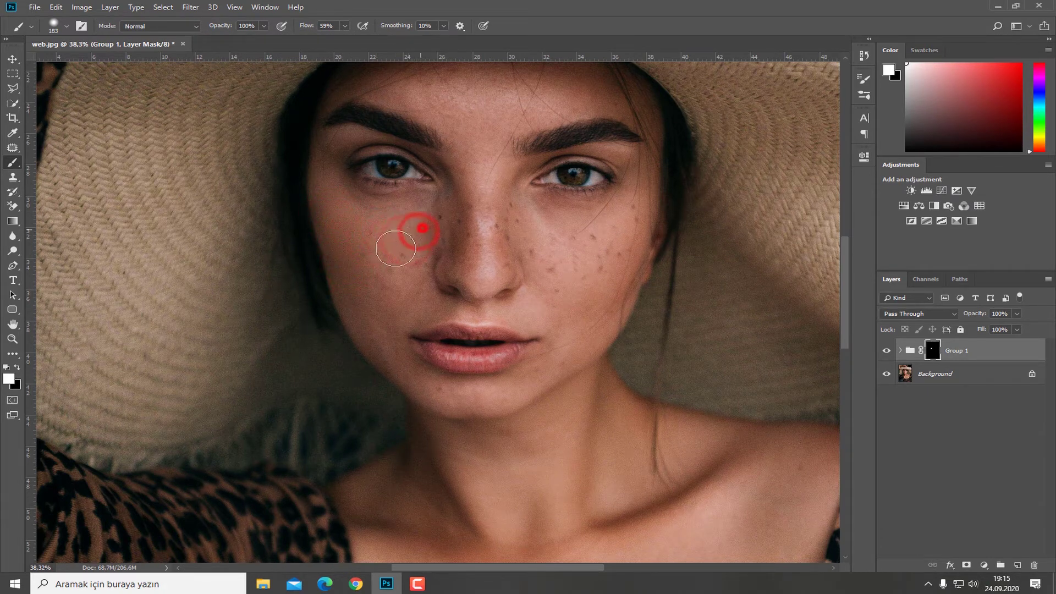
click(370, 238)
click(405, 253)
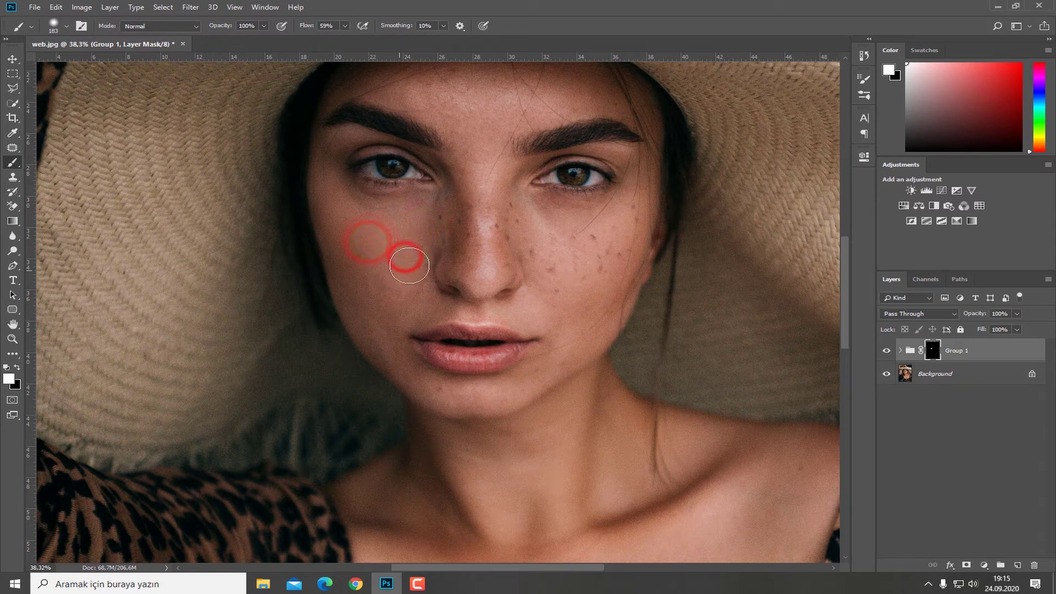
click(393, 263)
click(349, 269)
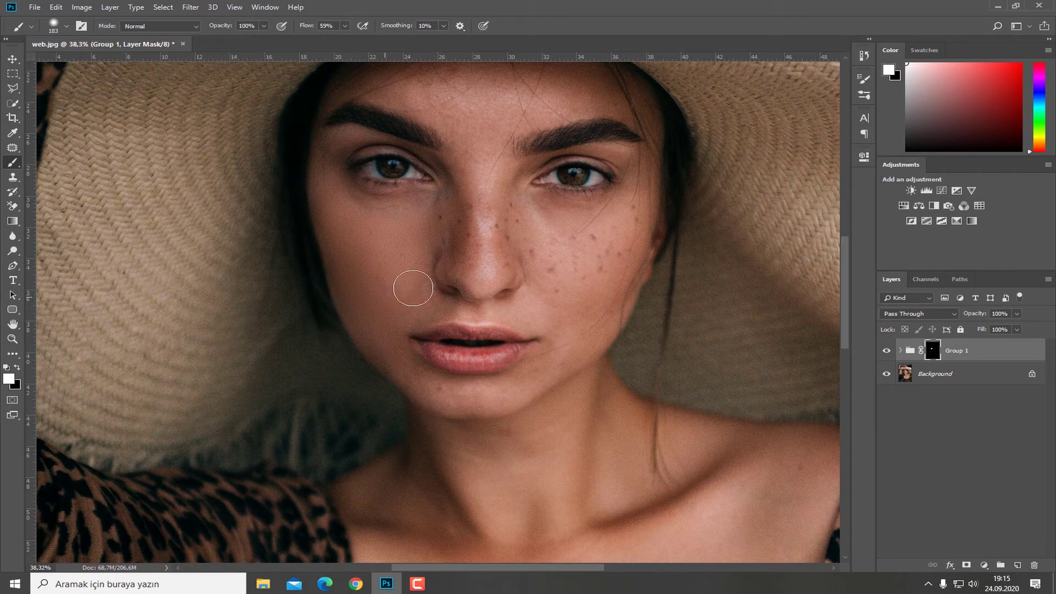
- Paint white on the Group 1 mask over the chin, the other cheek and the skin beside the nose
mouse_move(415, 381)
mouse_down()
mouse_move(480, 399)
mouse_move(571, 364)
mouse_move(593, 319)
mouse_up()
mouse_move(540, 254)
mouse_down()
mouse_move(635, 214)
mouse_move(611, 290)
mouse_move(643, 266)
mouse_move(614, 266)
mouse_up()
scroll(508, 227, up, 3)
drag(533, 166, 524, 217)
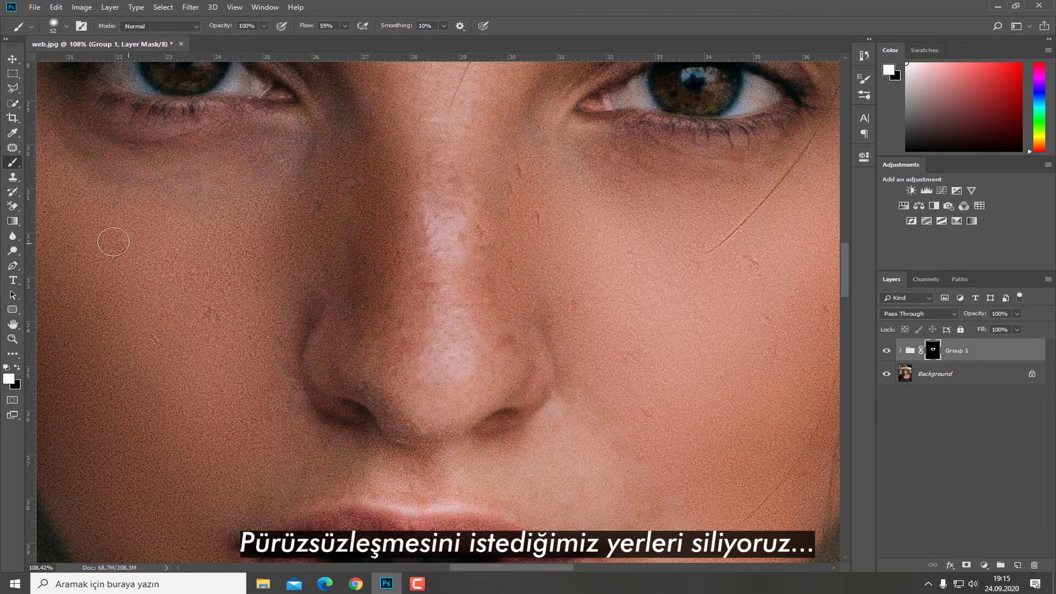
- With a 33 px brush at 90% opacity, paint the Group 1 mask around the eyes and eyebrows and across the forehead
scroll(333, 261, down, 4)
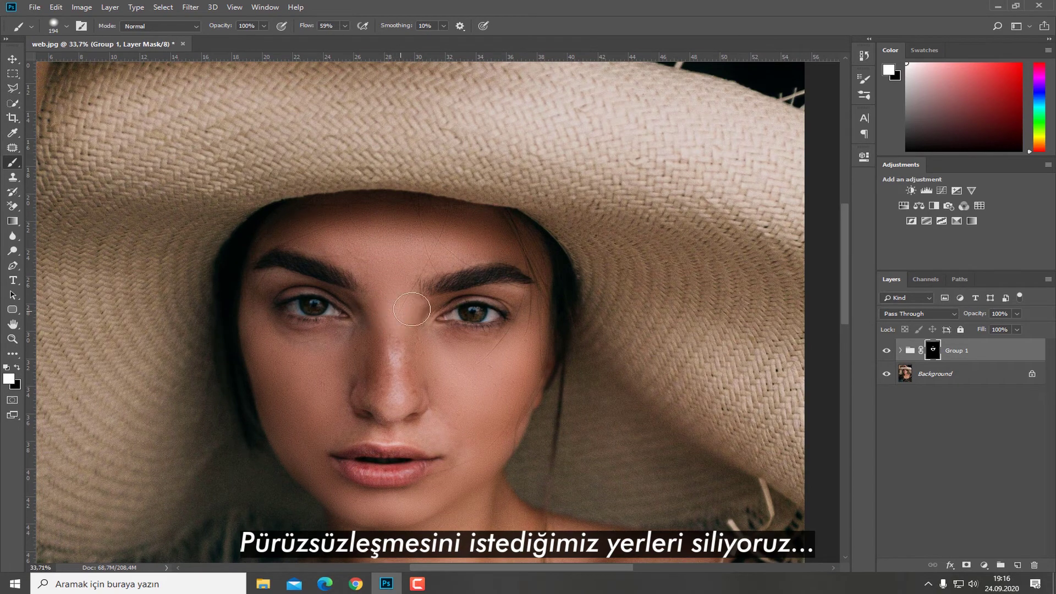
scroll(465, 369, up, 3)
mouse_move(484, 337)
mouse_down()
mouse_move(459, 337)
mouse_move(445, 298)
mouse_up()
drag(605, 213, 510, 189)
drag(186, 323, 400, 293)
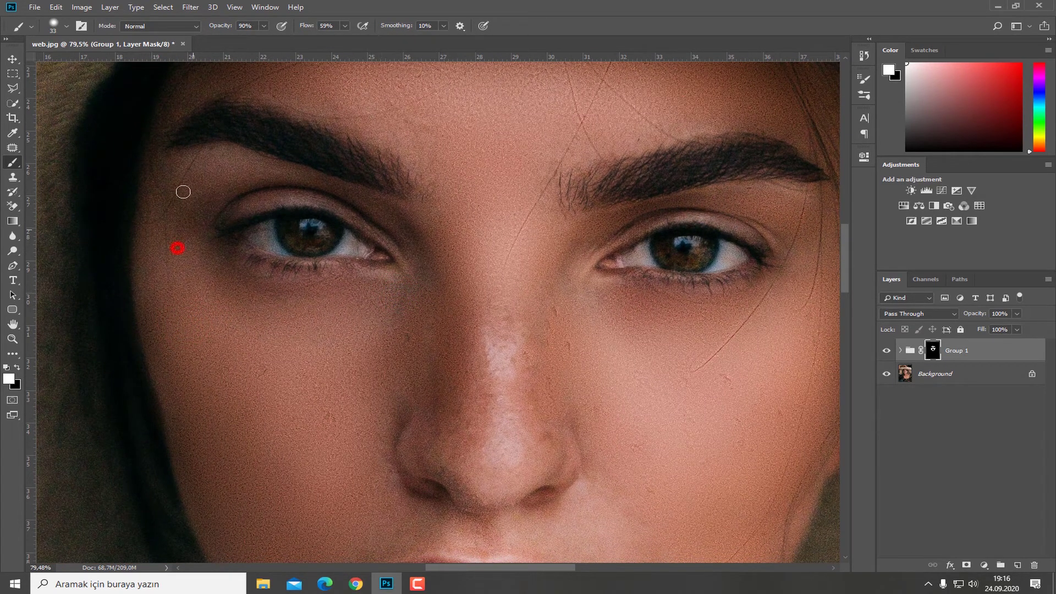
mouse_move(184, 191)
mouse_down()
mouse_move(199, 156)
mouse_move(387, 207)
mouse_up()
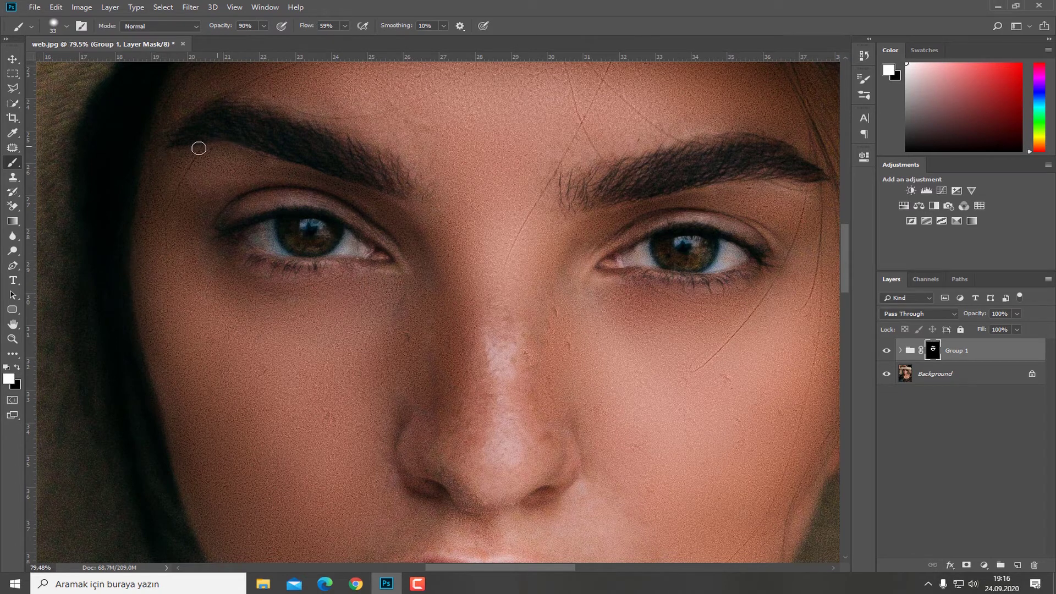
drag(327, 115, 352, 177)
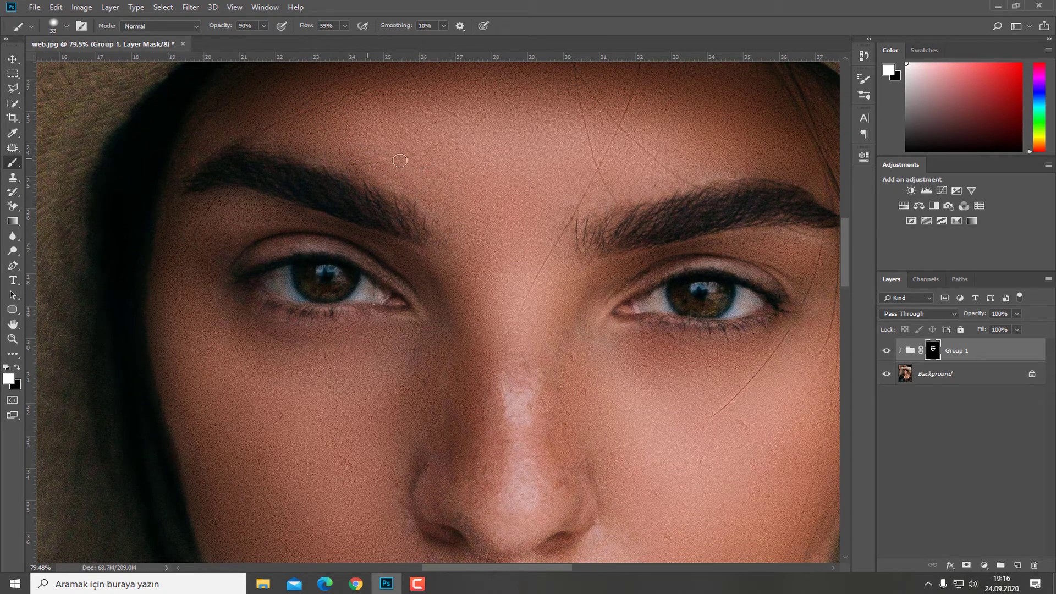
drag(456, 163, 516, 162)
mouse_move(743, 145)
mouse_down()
mouse_move(629, 174)
mouse_move(600, 125)
mouse_move(333, 109)
mouse_move(205, 129)
mouse_move(242, 115)
mouse_up()
- Paint the Group 1 mask along the nose and beside it with a 154 px brush
click(601, 401)
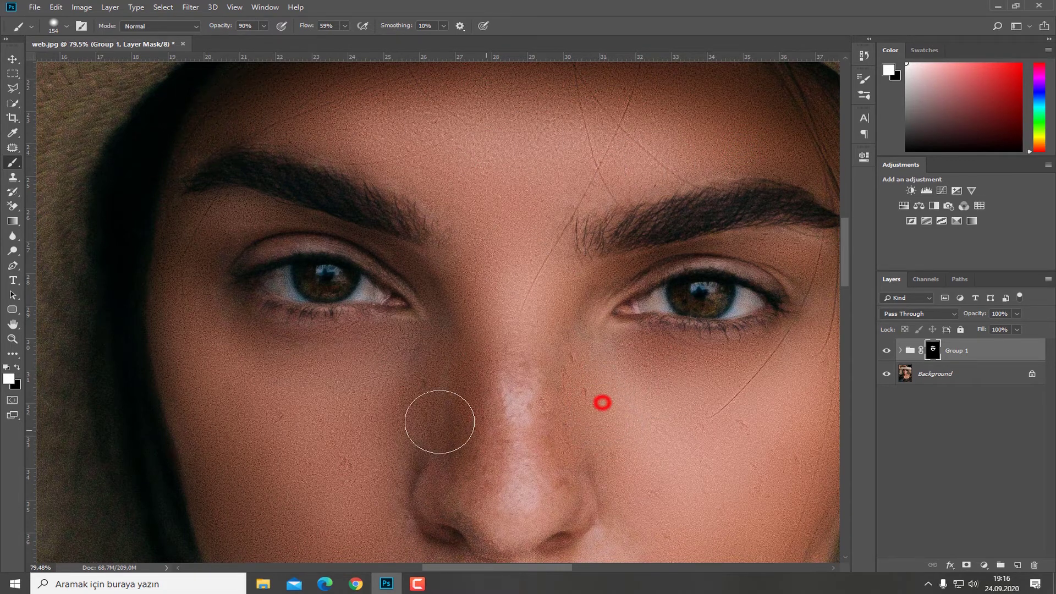
click(514, 367)
mouse_move(515, 400)
mouse_down()
mouse_move(509, 505)
mouse_move(456, 493)
mouse_move(564, 495)
mouse_move(523, 495)
mouse_move(426, 458)
mouse_move(418, 417)
mouse_move(436, 377)
mouse_move(541, 434)
mouse_up()
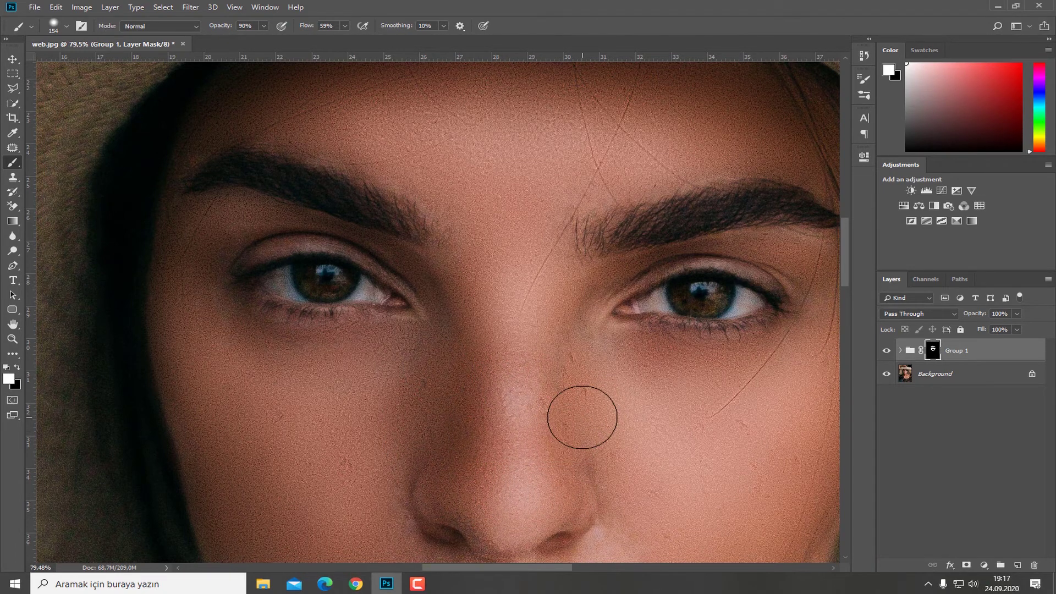
- Fit the whole portrait in view and compare before and after by hiding and showing Group 1
key(ctrl+0)
key(ctrl+2)
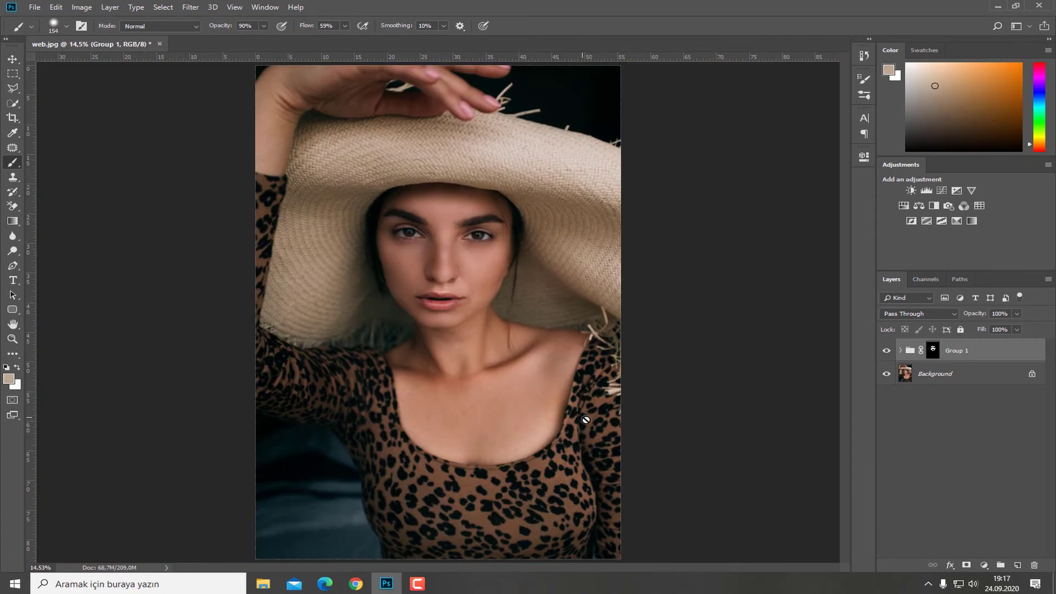
click(887, 351)
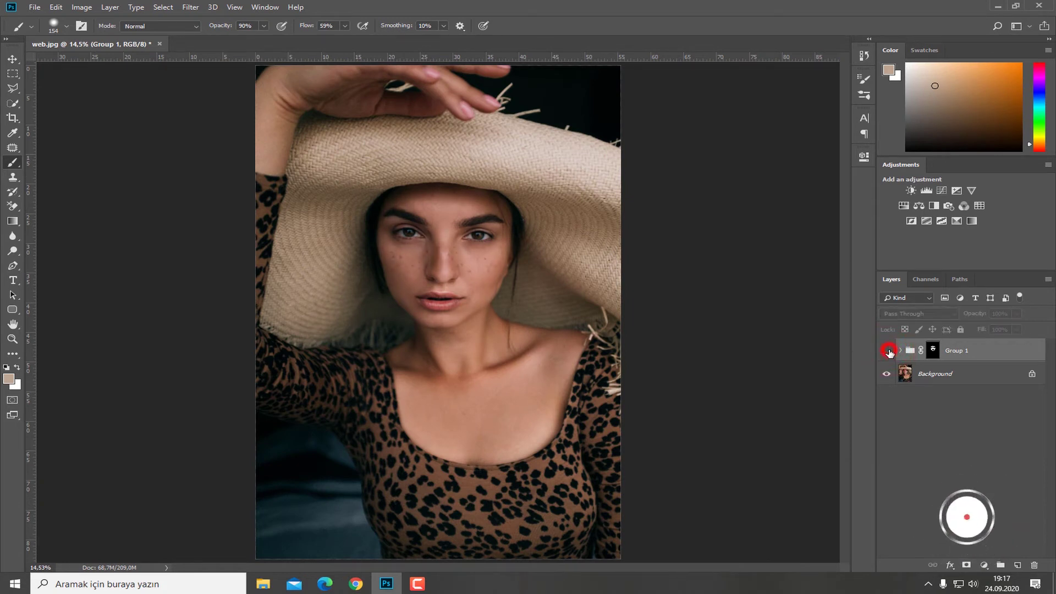
click(887, 351)
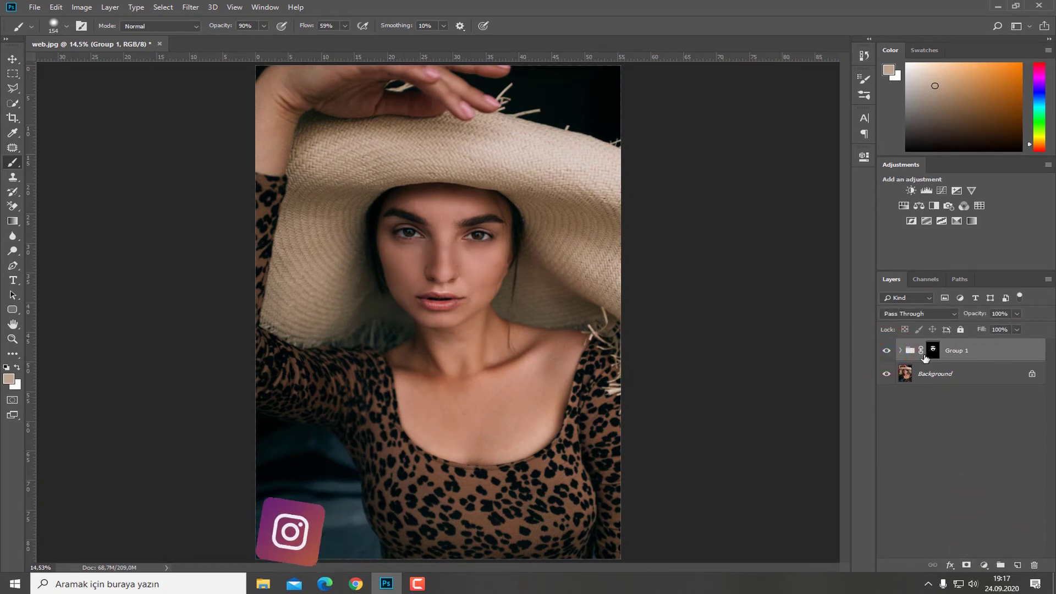
- Paint white on the Group 1 mask over the chest skin and check the result by toggling the group's visibility
click(934, 350)
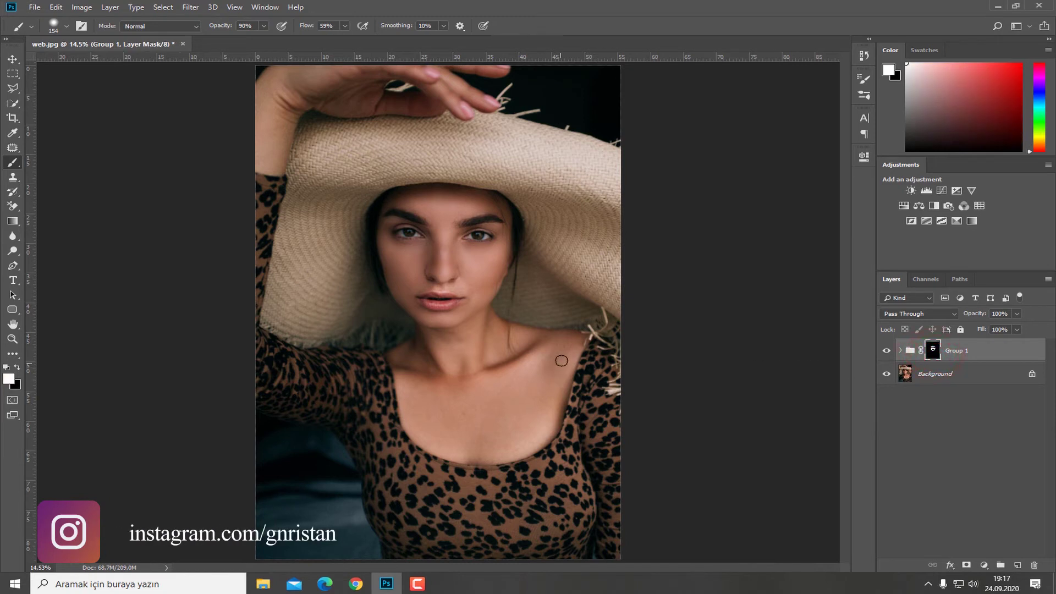
click(467, 413)
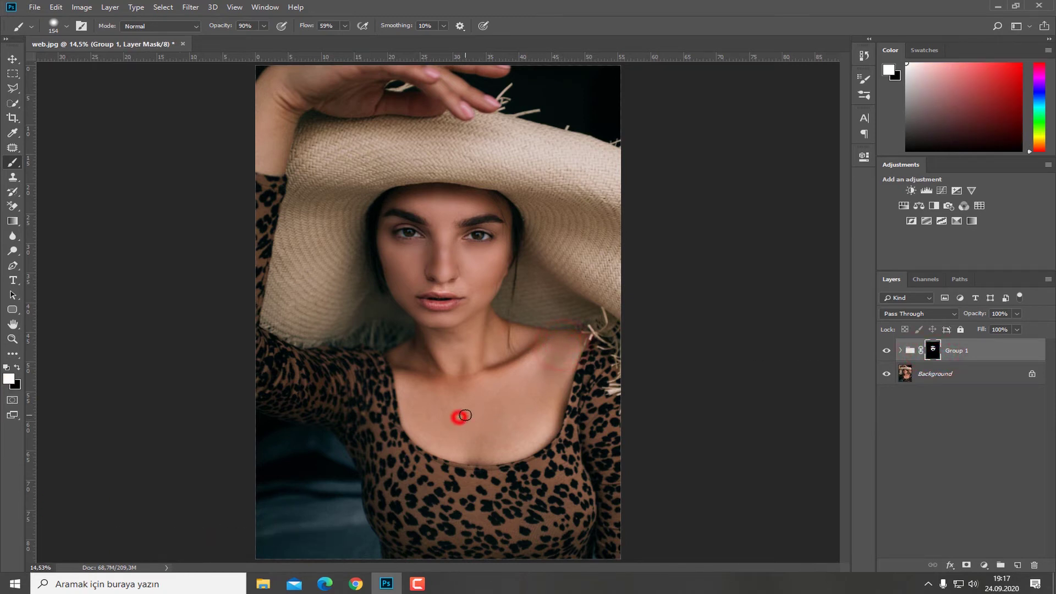
click(431, 410)
click(478, 429)
click(887, 351)
click(887, 352)
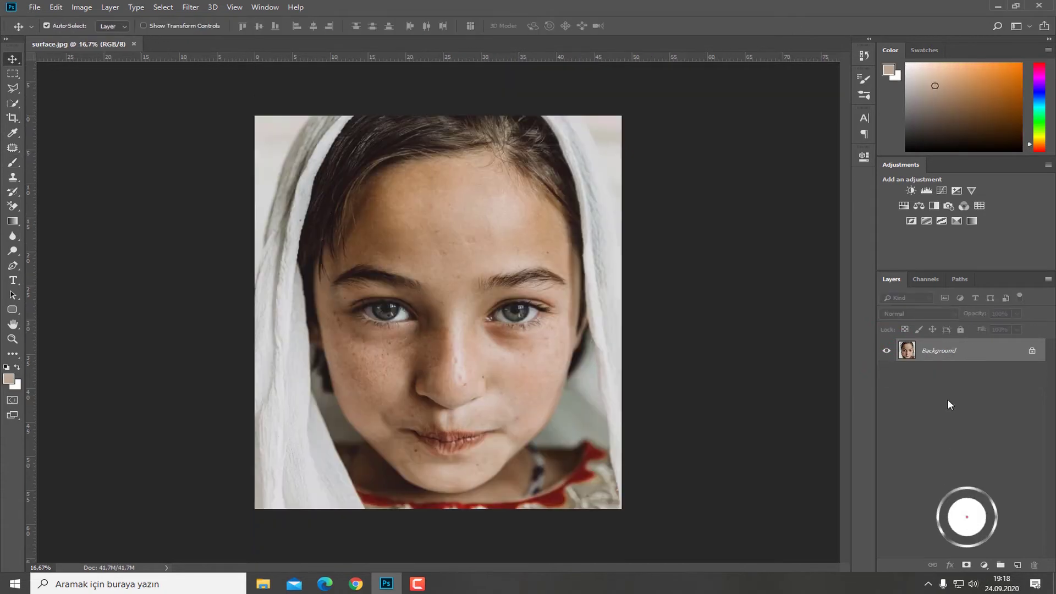
- Duplicate the Background of surface.jpg and enter Quick Mask mode on Layer 1
click(955, 354)
key(ctrl+j)
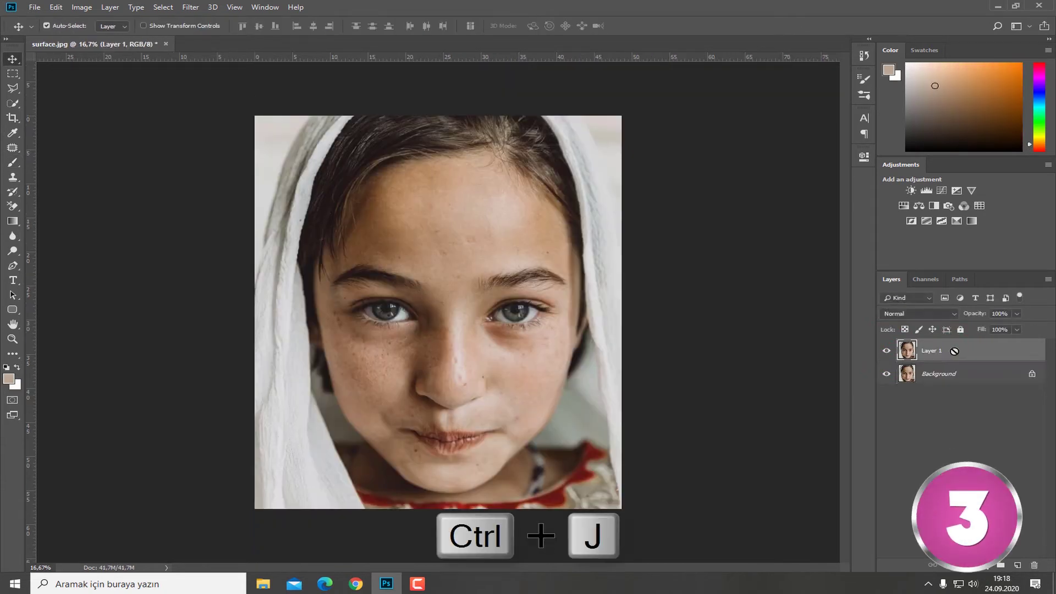
click(13, 400)
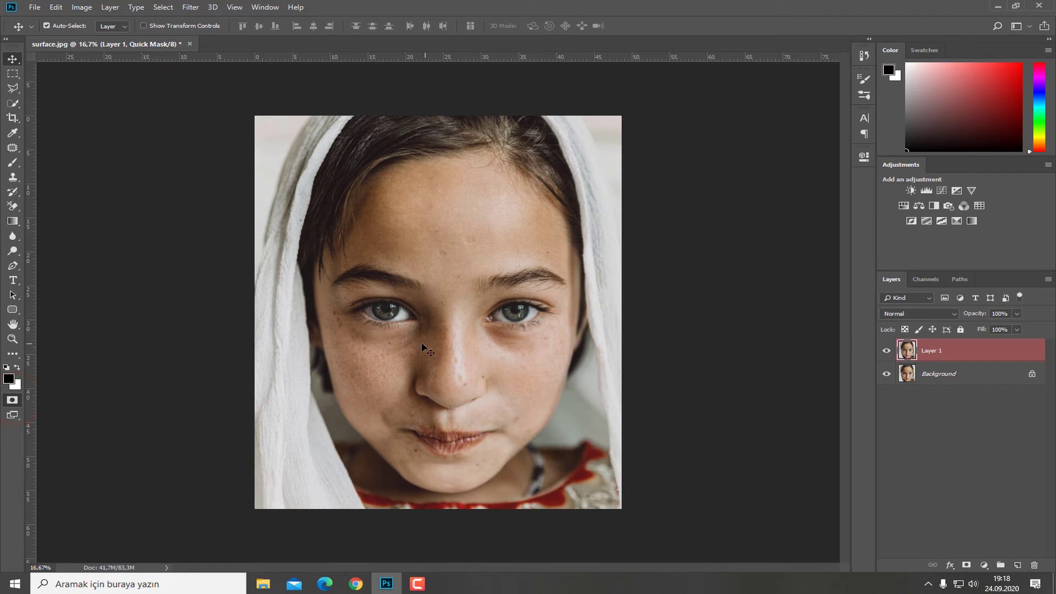
- Paint the quick mask over the girl's forehead and the cheek at the image's right side with a 502 px brush
click(13, 163)
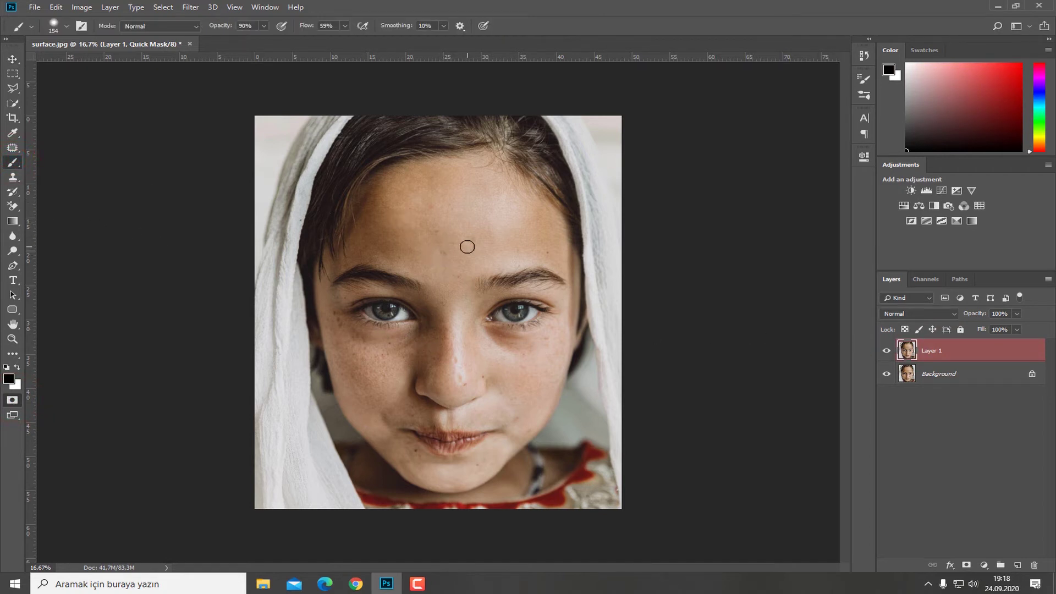
mouse_move(467, 246)
mouse_down()
mouse_move(524, 239)
mouse_move(443, 237)
mouse_move(527, 220)
mouse_move(476, 186)
mouse_move(452, 184)
mouse_move(400, 198)
mouse_move(440, 185)
mouse_move(392, 211)
mouse_move(374, 241)
mouse_move(468, 213)
mouse_move(427, 229)
mouse_move(430, 255)
mouse_move(503, 247)
mouse_move(419, 248)
mouse_up()
drag(542, 354, 529, 373)
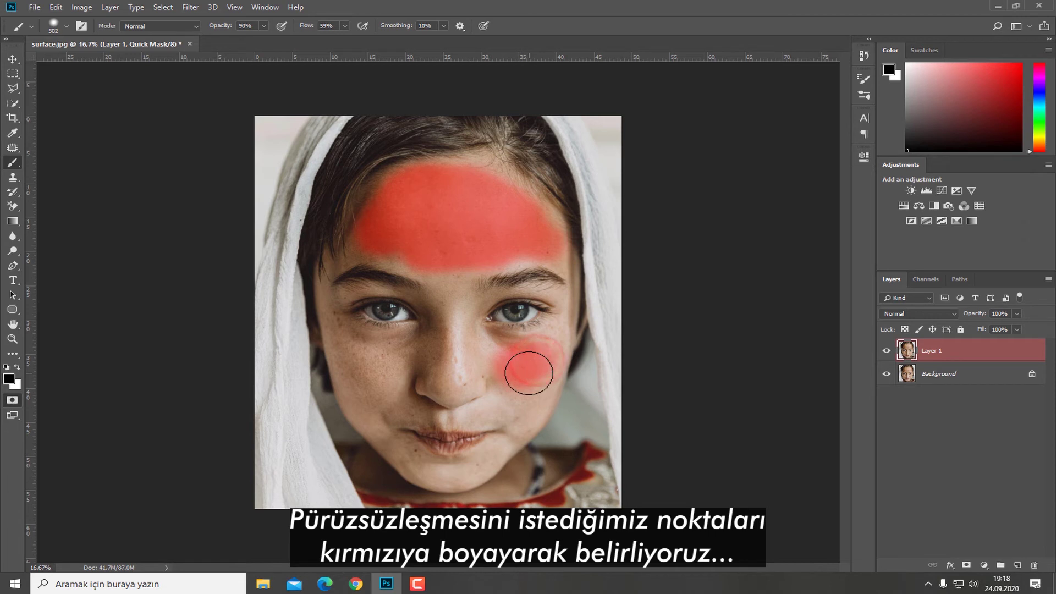
- Set the brush opacity and flow to 100% and paint over the forehead again in the quick mask
click(262, 26)
click(345, 26)
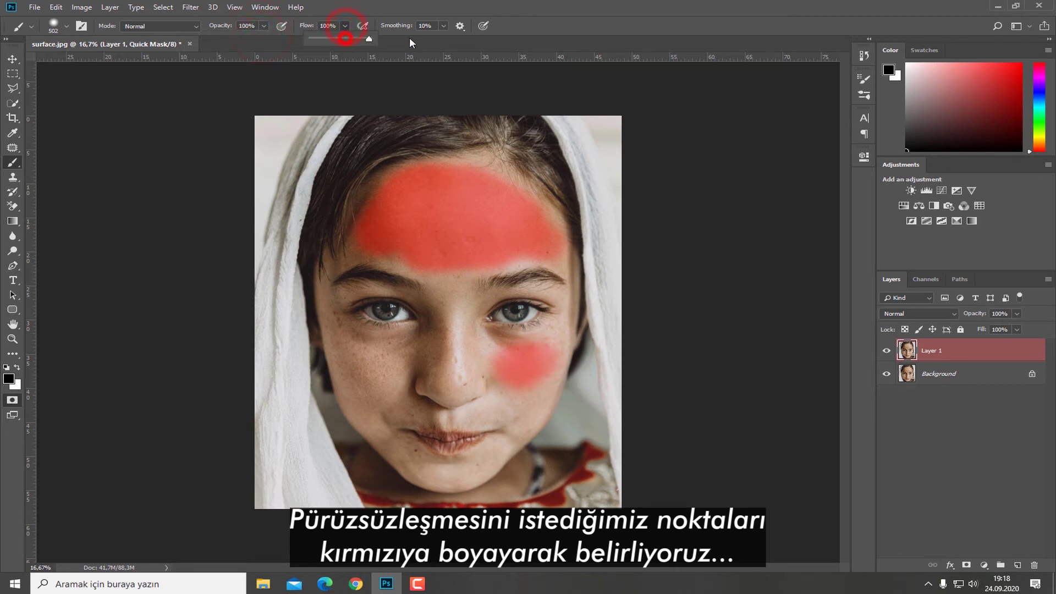
click(495, 226)
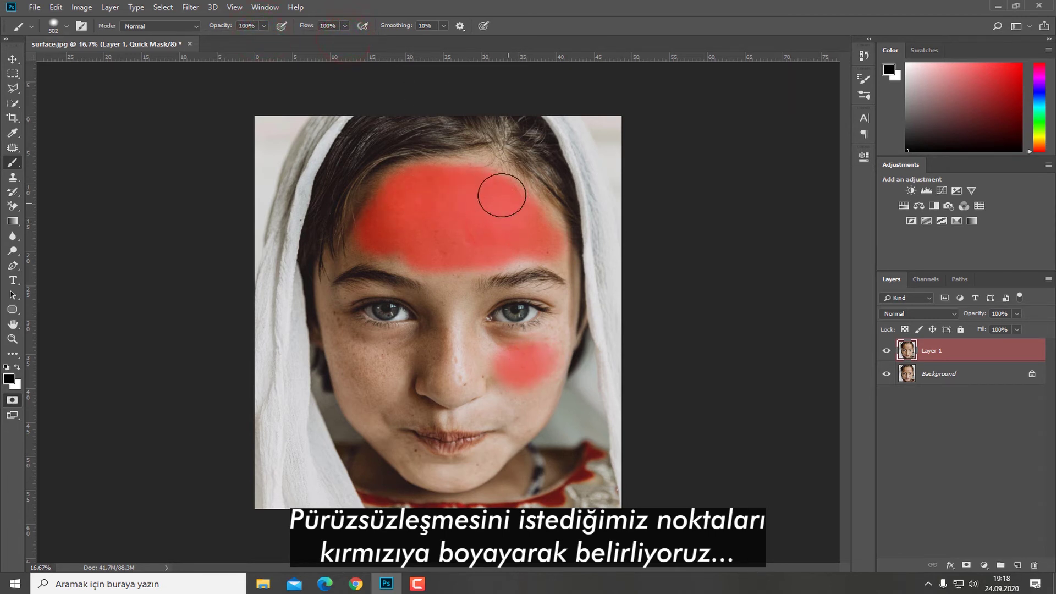
mouse_move(476, 177)
mouse_down()
mouse_move(433, 185)
mouse_move(522, 219)
mouse_move(541, 230)
mouse_move(537, 244)
mouse_move(383, 236)
mouse_up()
- Reduce the brush to 190 px and paint the quick mask over the nose bridge, both cheeks, the chin and the face edges
alt+right_click(433, 290)
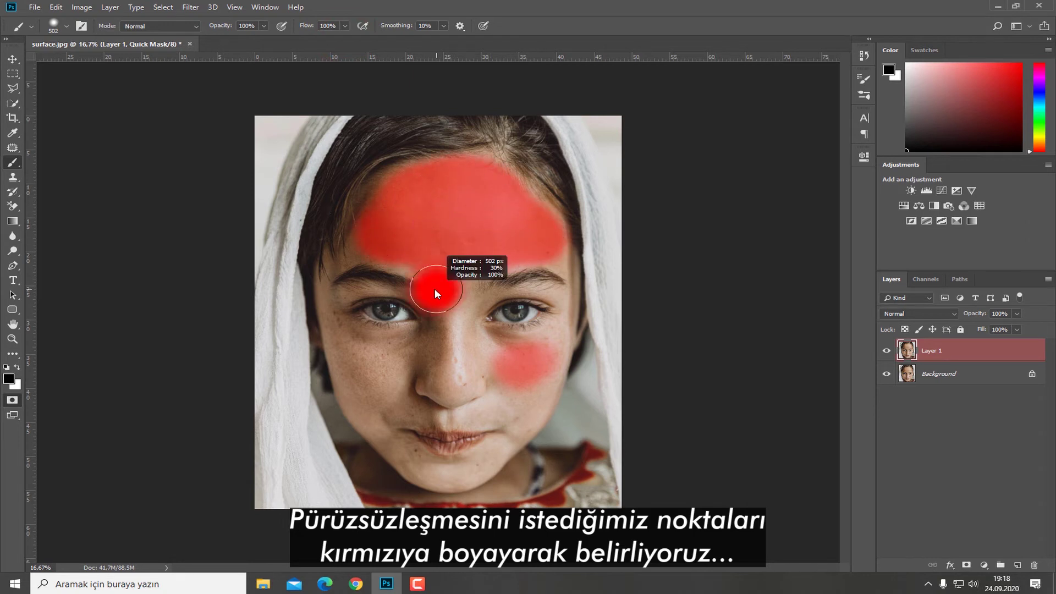
click(455, 275)
mouse_move(455, 276)
mouse_down()
mouse_move(424, 276)
mouse_move(571, 271)
mouse_up()
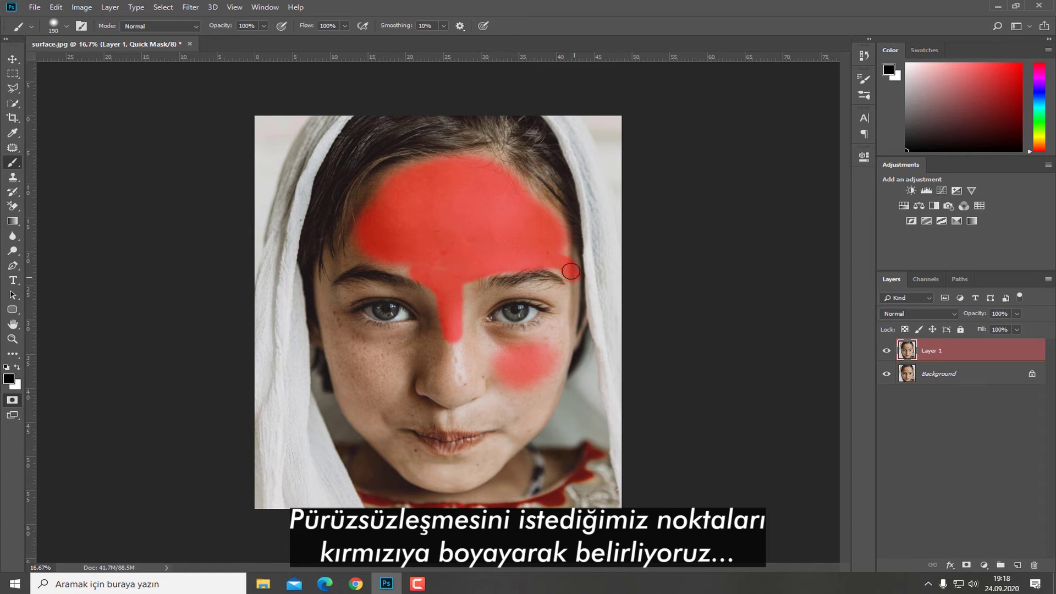
mouse_move(572, 313)
mouse_down()
mouse_move(536, 423)
mouse_move(554, 332)
mouse_move(516, 340)
mouse_move(508, 368)
mouse_move(521, 394)
mouse_move(499, 366)
mouse_move(522, 436)
mouse_move(456, 486)
mouse_move(386, 451)
mouse_move(341, 392)
mouse_move(331, 265)
mouse_up()
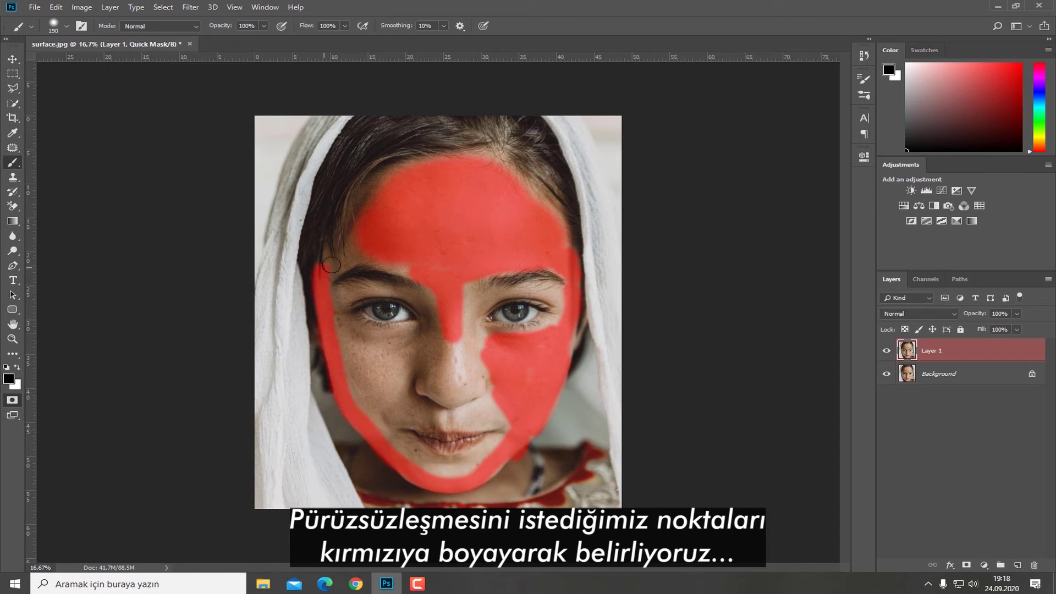
mouse_move(352, 348)
mouse_down()
mouse_move(386, 358)
mouse_move(389, 349)
mouse_move(343, 333)
mouse_move(362, 388)
mouse_move(397, 387)
mouse_move(374, 416)
mouse_move(399, 451)
mouse_move(479, 466)
mouse_move(405, 461)
mouse_up()
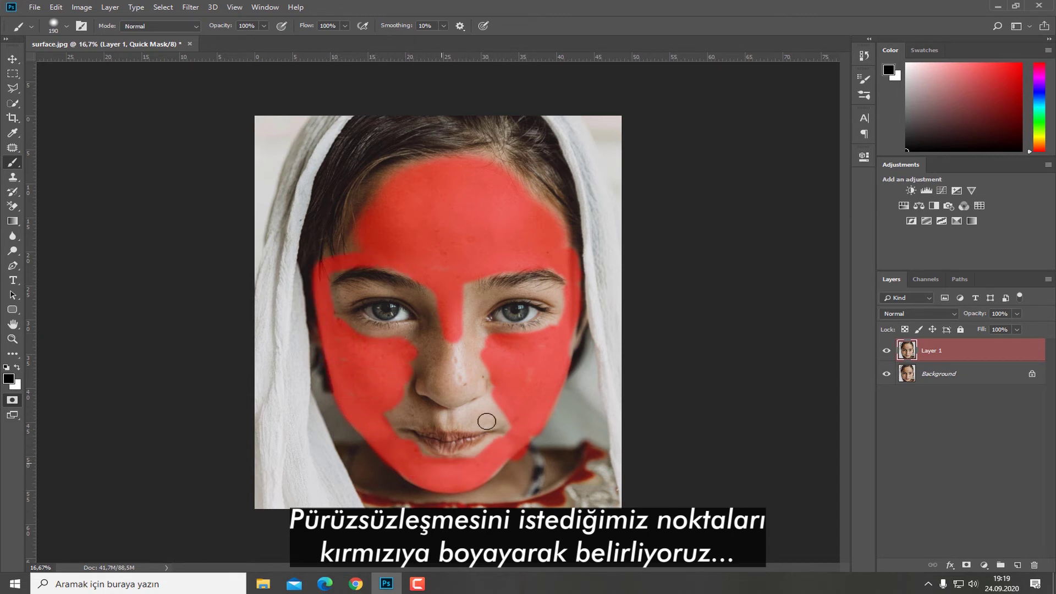
- Reduce the brush to 108 px and fill in the quick mask around the eyes, nose and mouth, covering the missed skin patches
scroll(490, 394, up, 5)
drag(512, 471, 516, 363)
alt+right_click(528, 356)
mouse_move(577, 403)
mouse_down()
mouse_move(558, 378)
mouse_move(388, 377)
mouse_move(319, 330)
mouse_move(346, 208)
mouse_move(511, 199)
mouse_move(465, 147)
mouse_move(474, 134)
mouse_move(698, 99)
mouse_move(489, 128)
mouse_move(221, 88)
mouse_move(254, 186)
mouse_move(400, 111)
mouse_up()
mouse_move(568, 233)
mouse_down()
mouse_move(499, 242)
mouse_move(535, 283)
mouse_move(459, 211)
mouse_move(440, 222)
mouse_move(443, 305)
mouse_move(428, 278)
mouse_move(398, 281)
mouse_move(369, 309)
mouse_move(414, 307)
mouse_move(426, 321)
mouse_move(500, 304)
mouse_move(477, 268)
mouse_move(471, 303)
mouse_move(435, 244)
mouse_move(366, 273)
mouse_up()
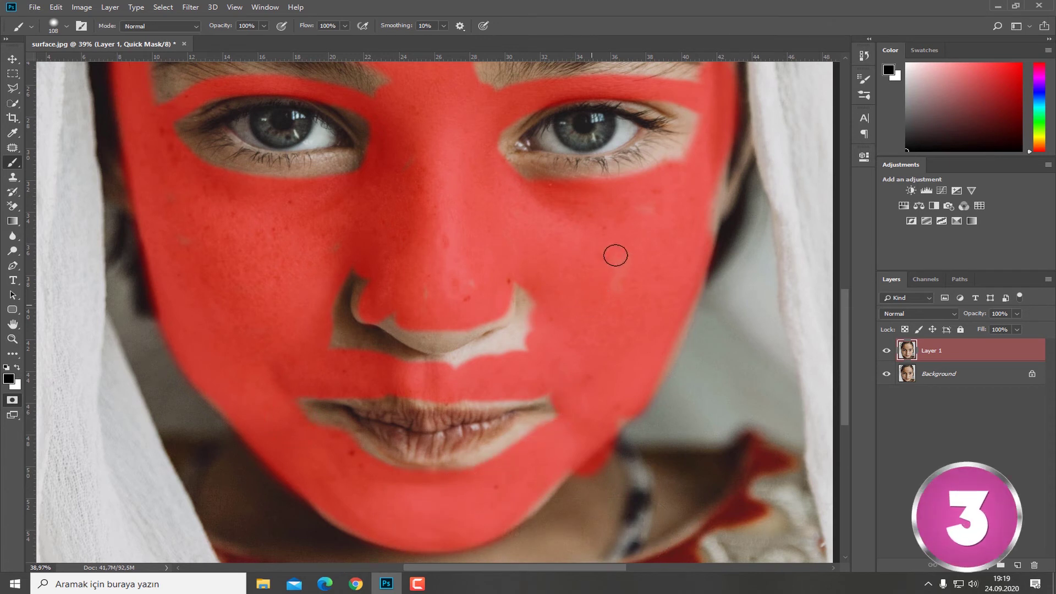
click(617, 256)
click(652, 210)
click(536, 290)
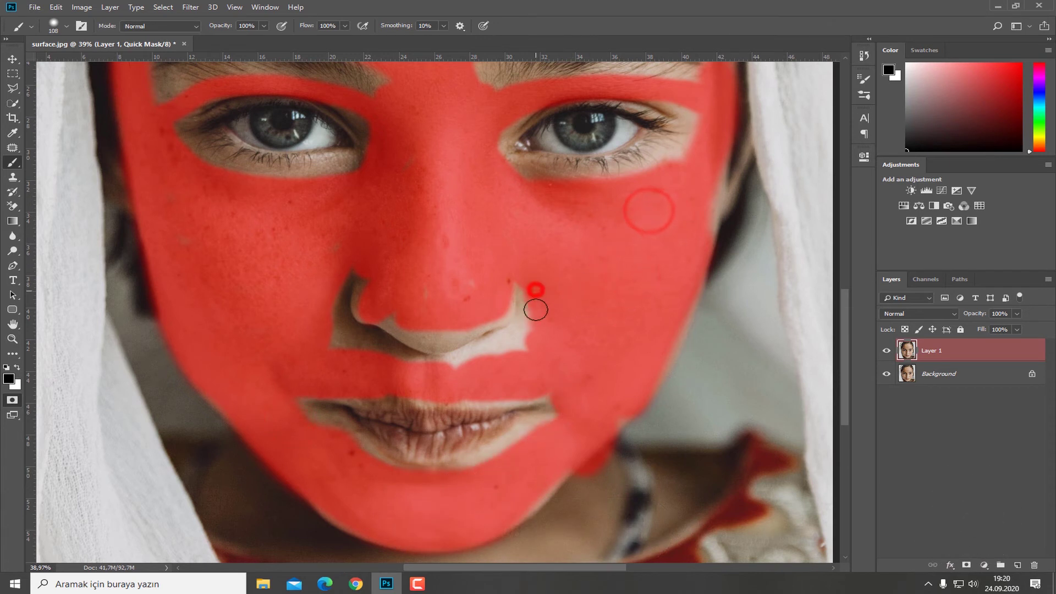
mouse_move(536, 309)
mouse_down()
mouse_move(533, 338)
mouse_move(508, 356)
mouse_up()
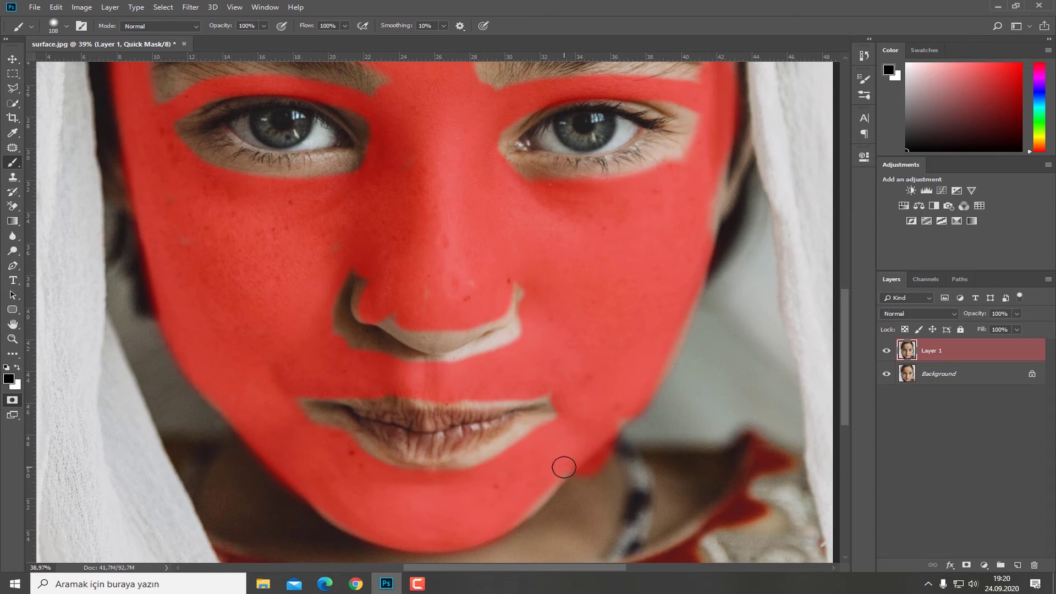
click(564, 468)
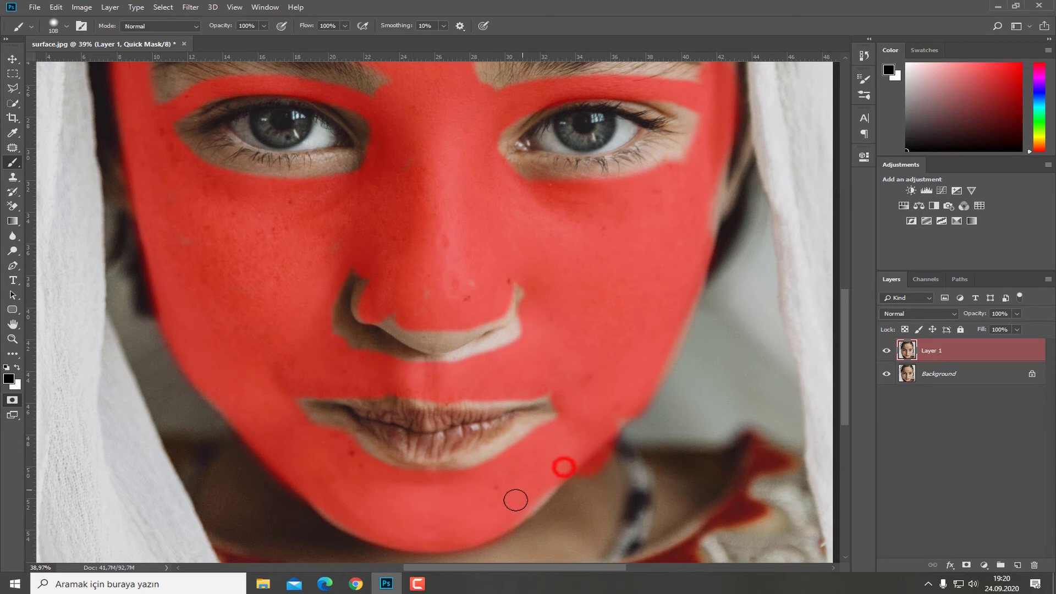
- Exit Quick Mask mode and invert the selection so that it covers the painted facial skin
click(15, 402)
alt+click(371, 337)
scroll(374, 337, up, 2)
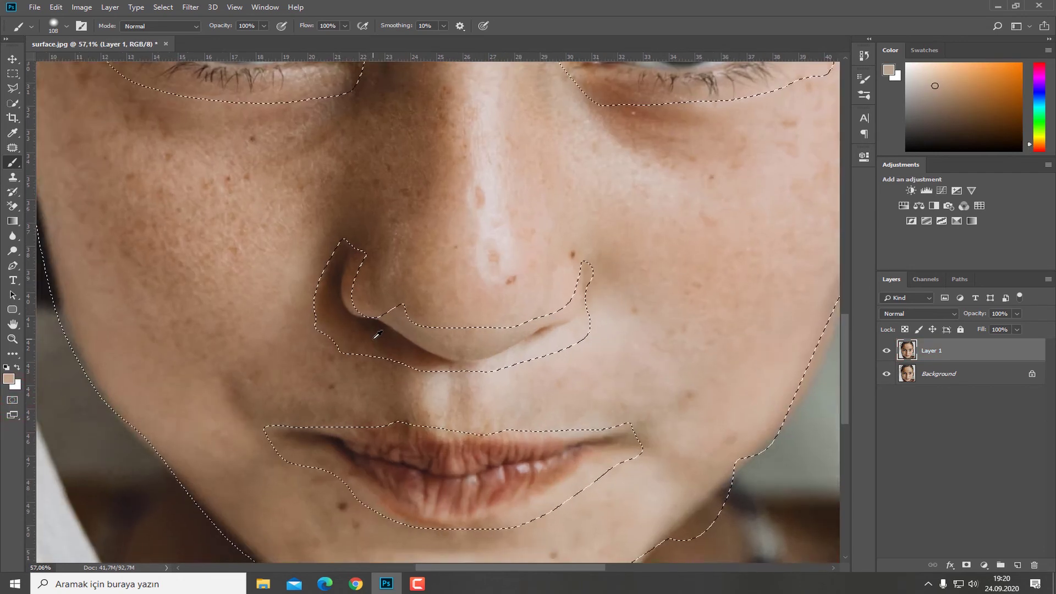
scroll(378, 334, down, 4)
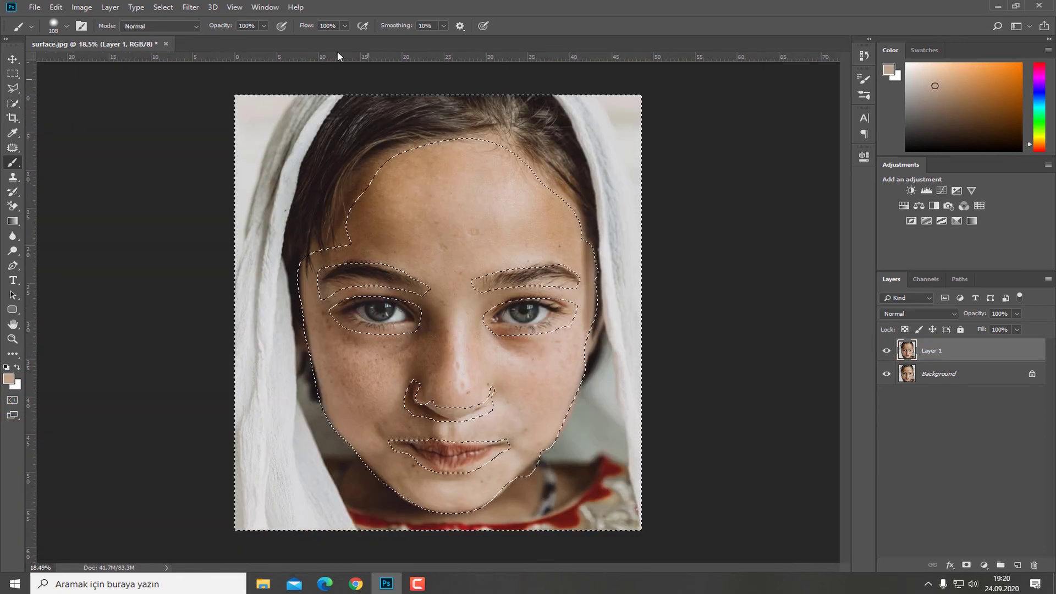
click(163, 8)
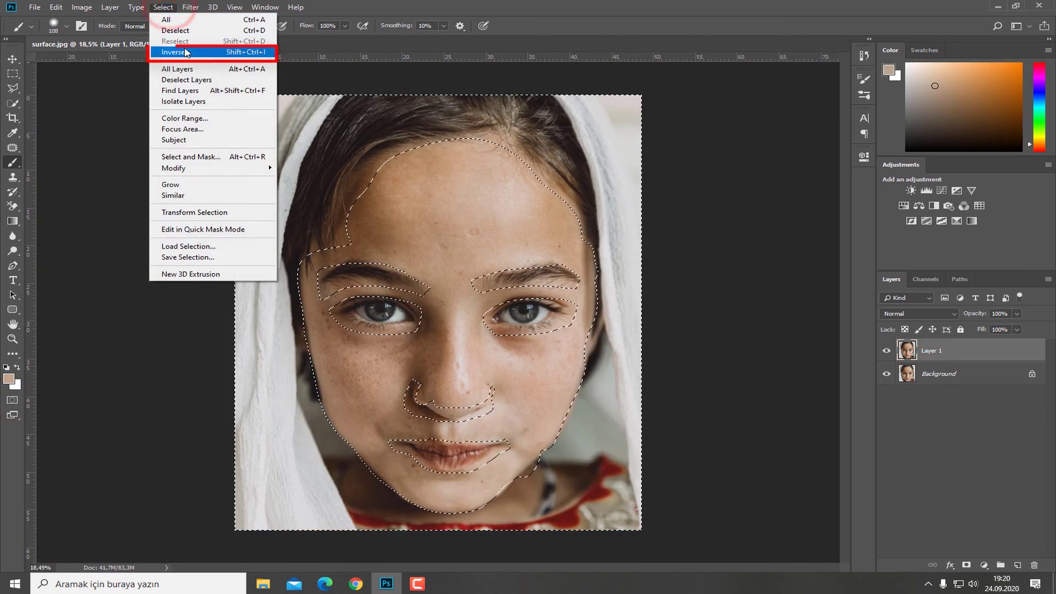
click(186, 52)
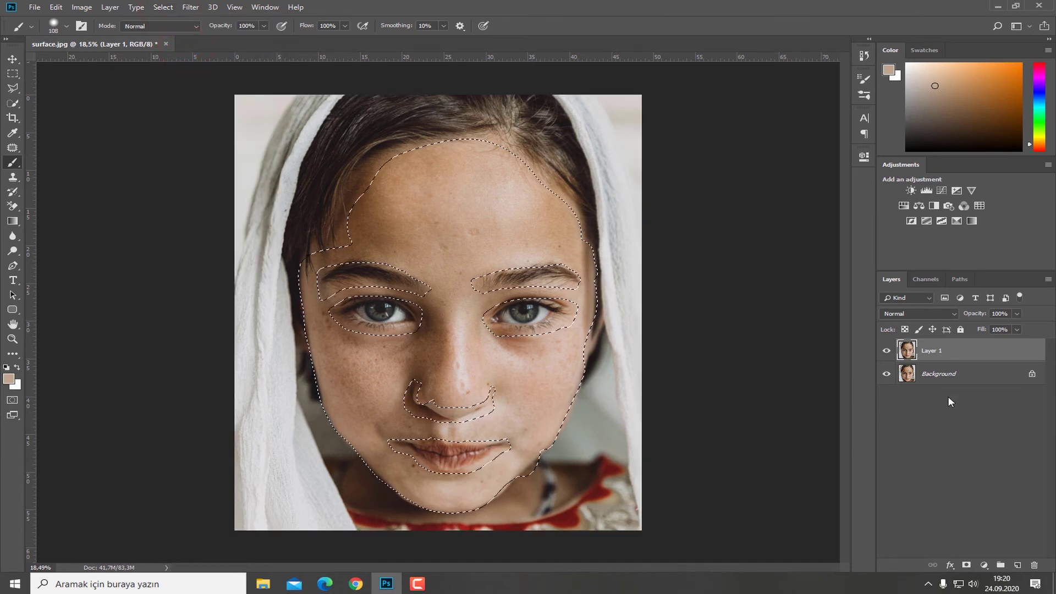
- Apply Surface Blur to the selected skin on Layer 1 with a radius of 27 pixels and a threshold of 14 levels, comparing the preview
click(191, 7)
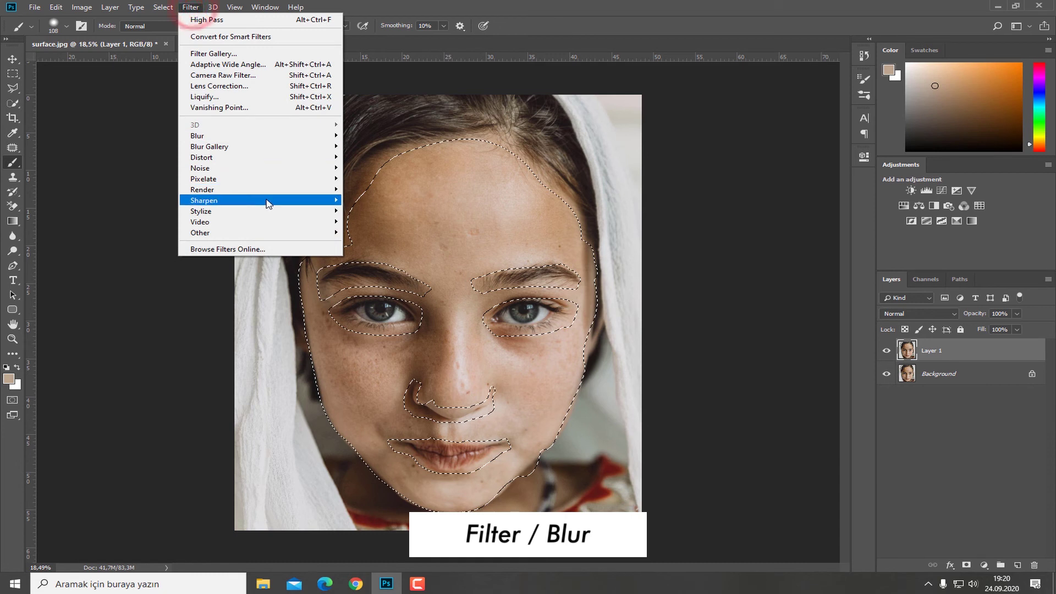
mouse_move(294, 138)
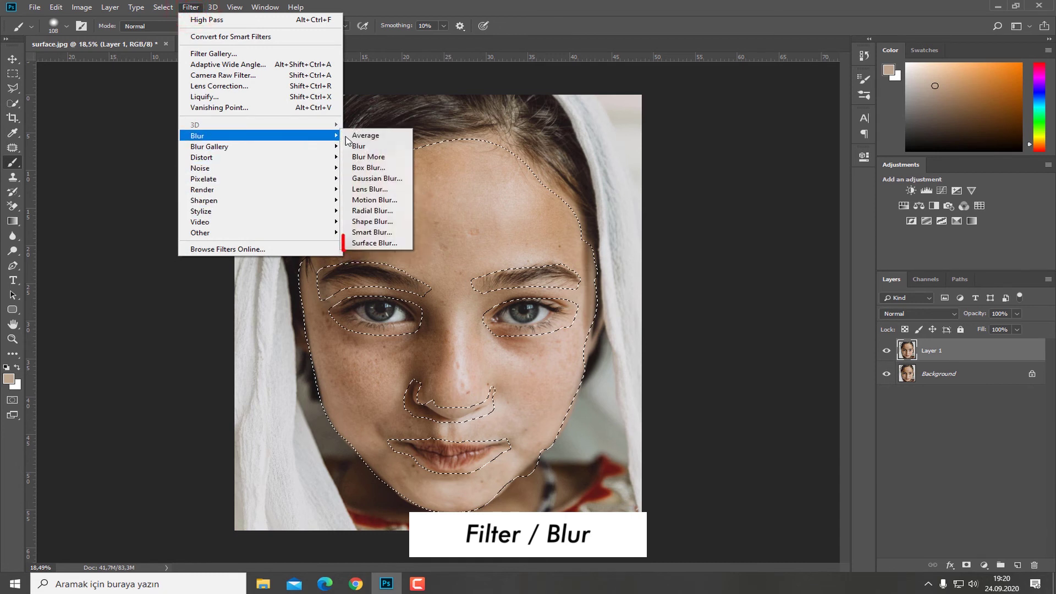
click(375, 244)
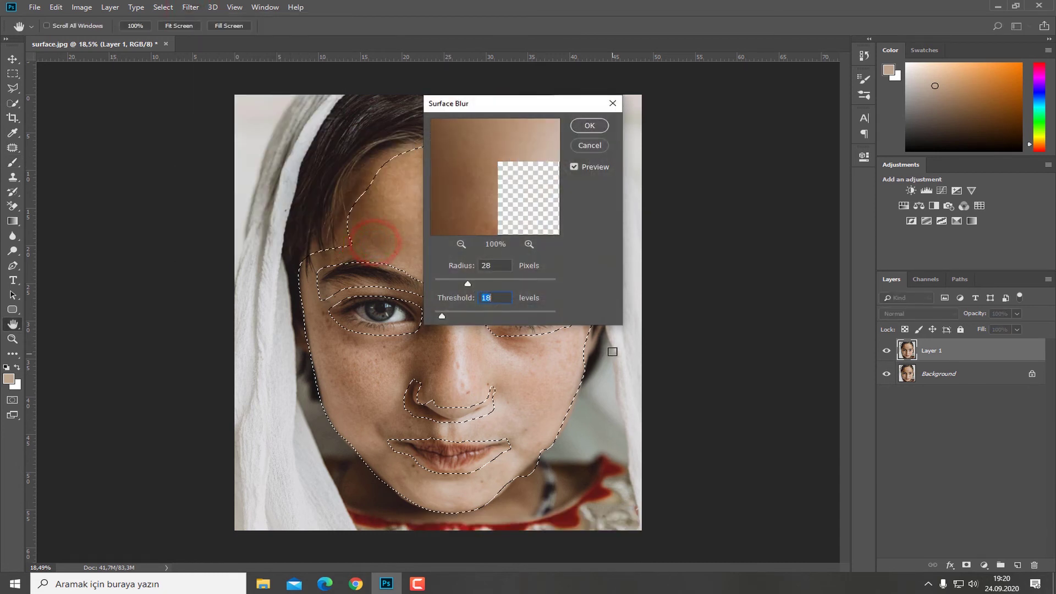
drag(550, 104, 751, 154)
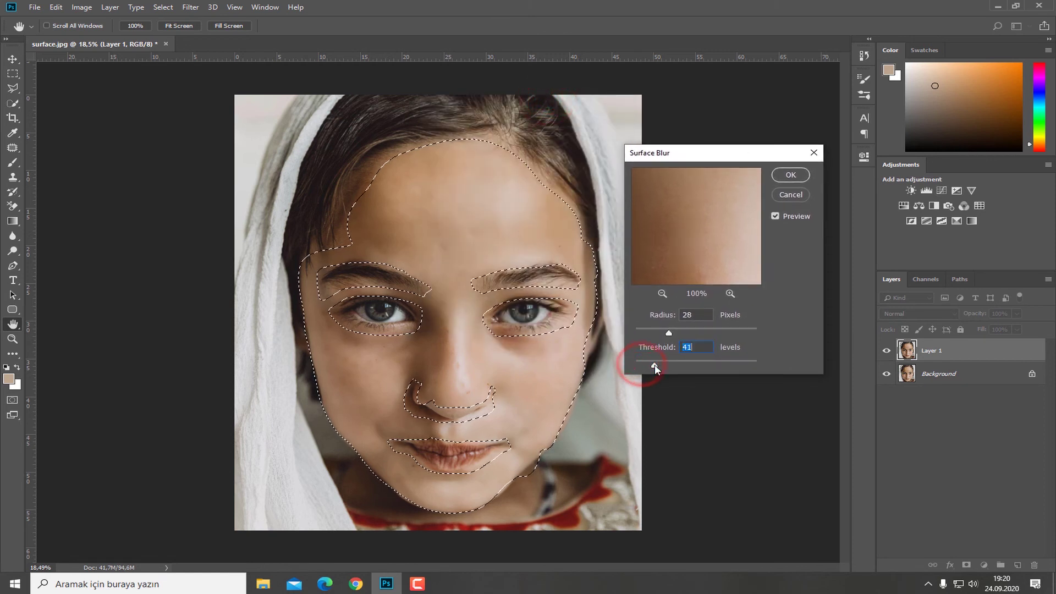
drag(681, 367, 638, 366)
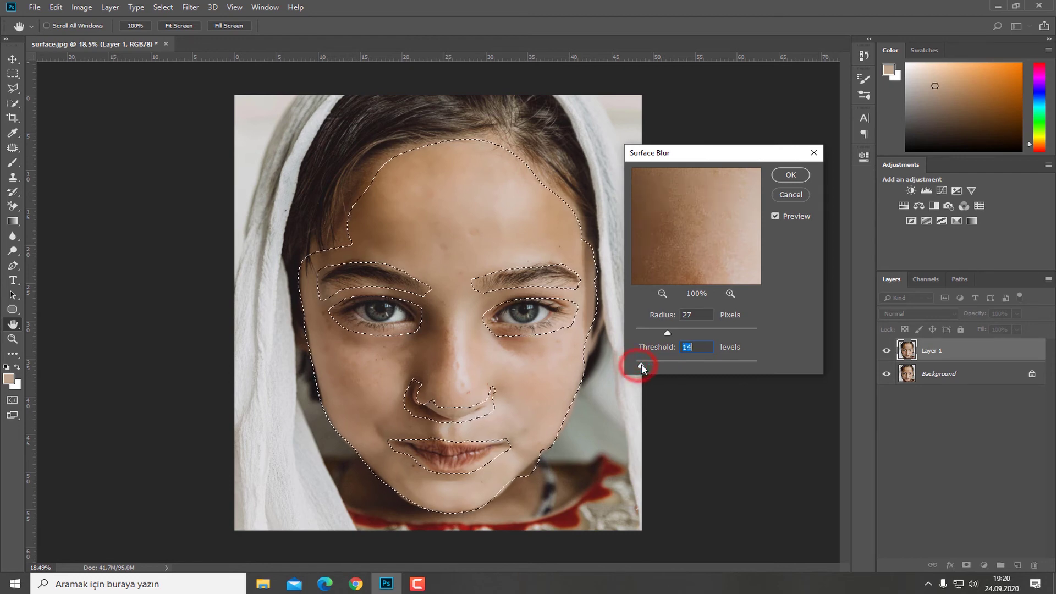
click(776, 217)
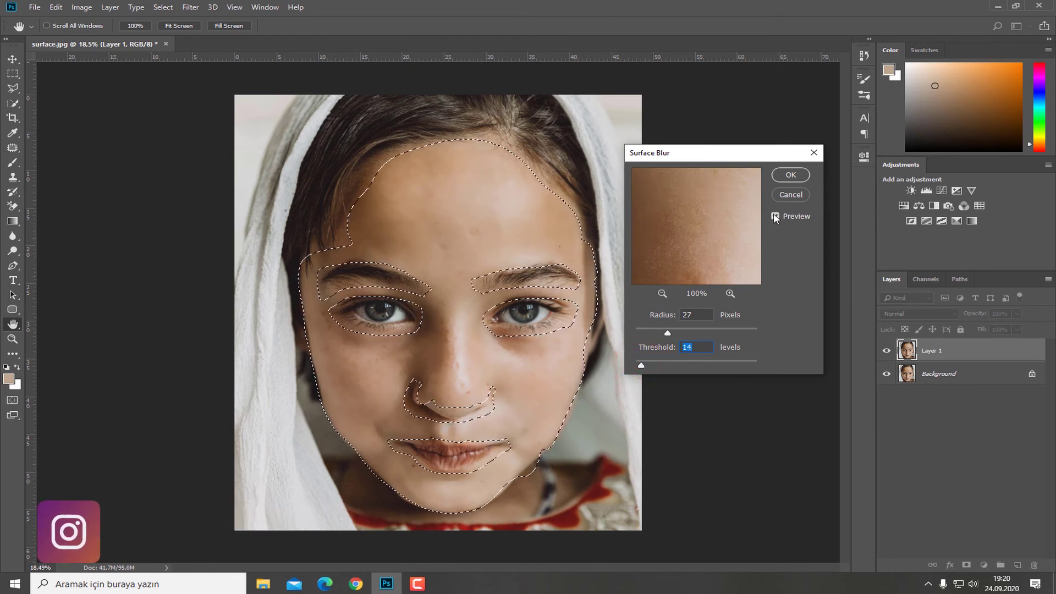
click(776, 216)
click(775, 217)
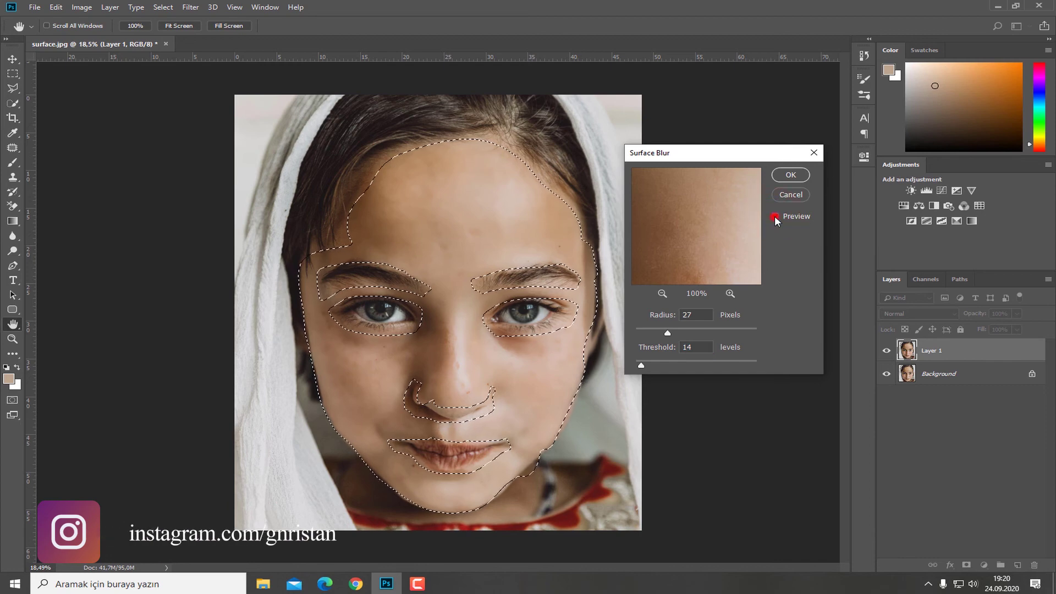
click(791, 175)
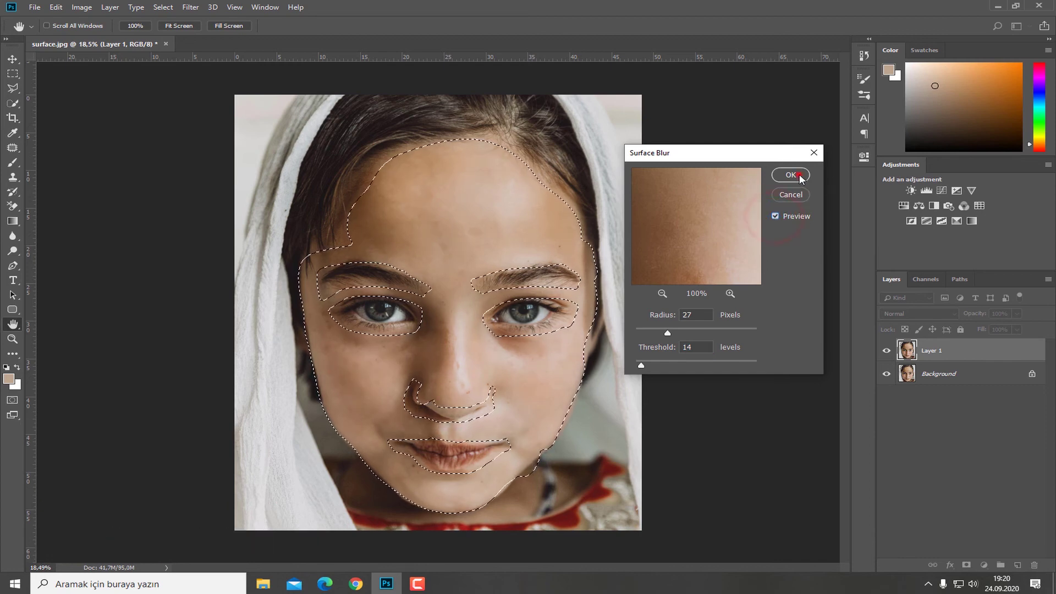
- Deselect the skin and compare the blur with the original by toggling Layer 1's visibility
key(b)
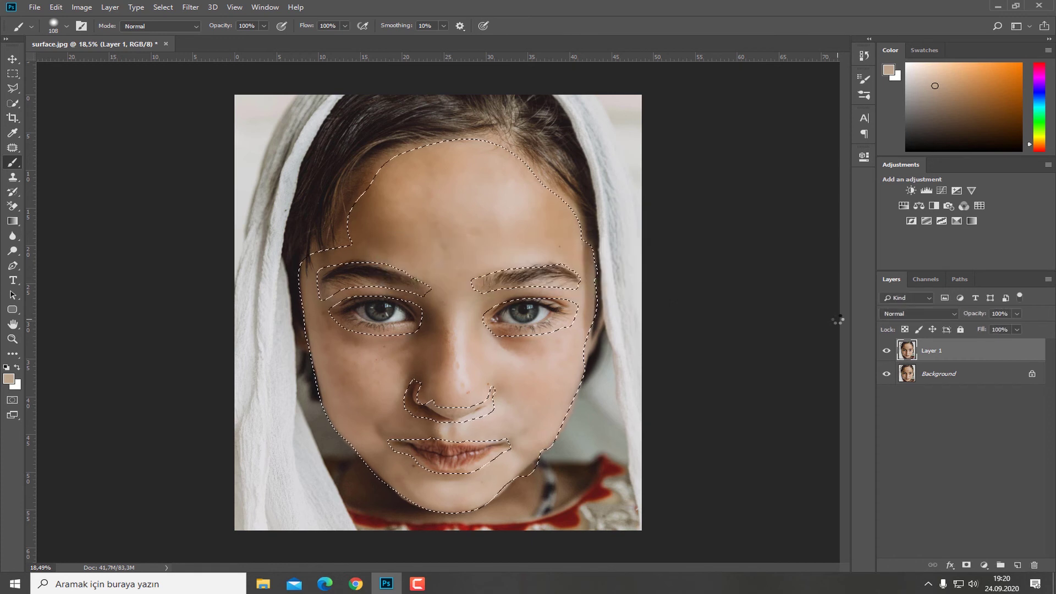
key(ctrl+d)
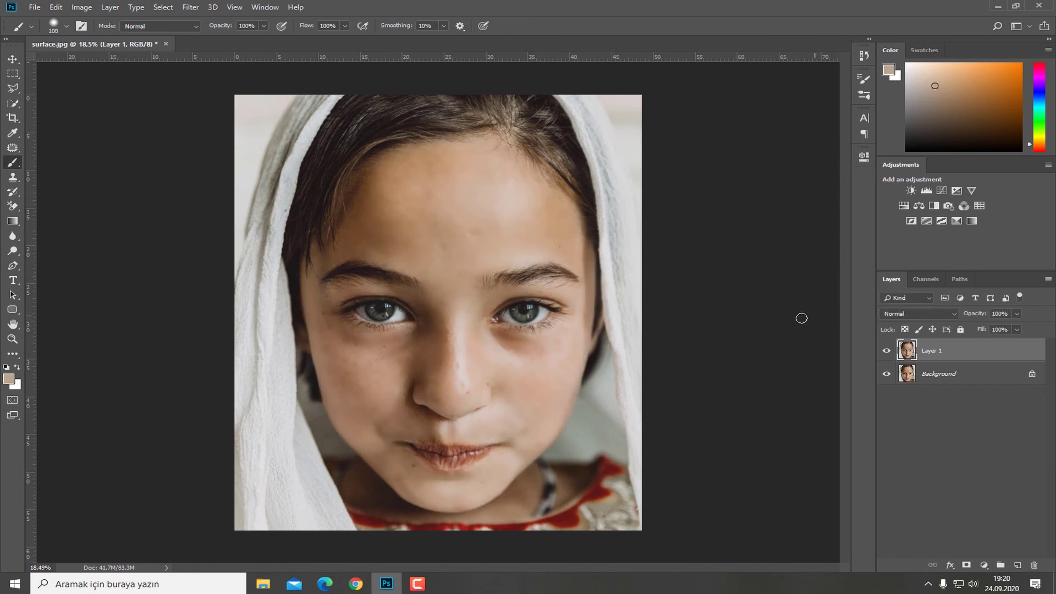
click(12, 58)
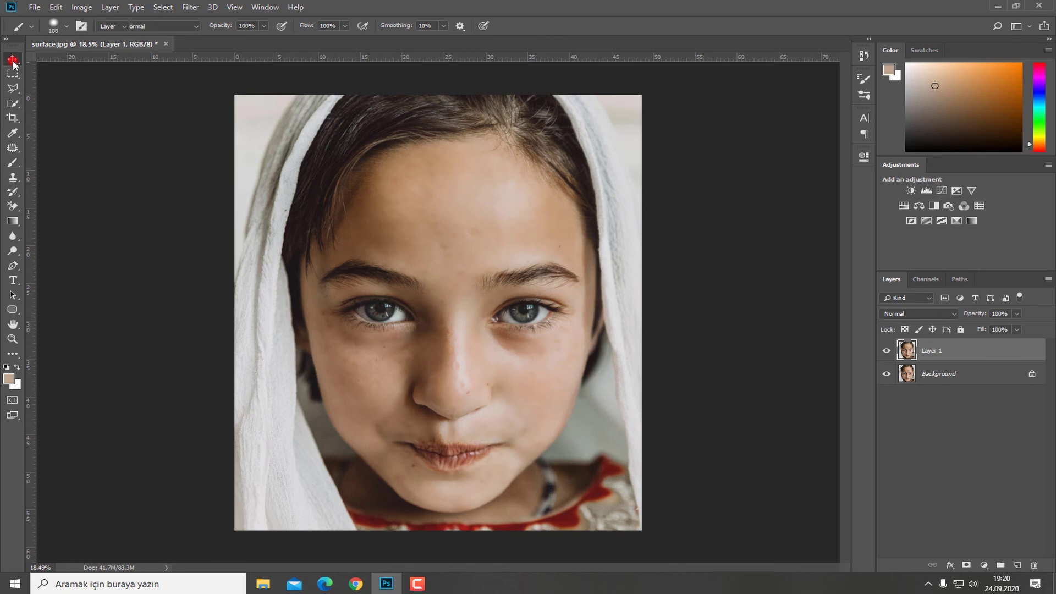
click(887, 351)
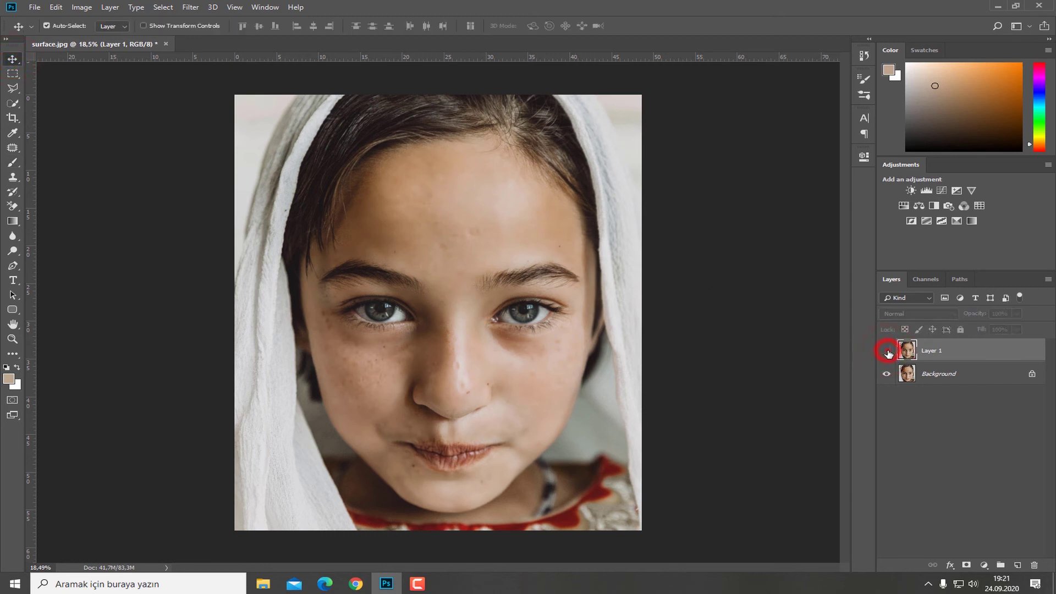
click(886, 350)
- Remove the dark spots below the mouth, on the nose and on the cheek at the image's left side with the content-aware Patch tool
key(j)
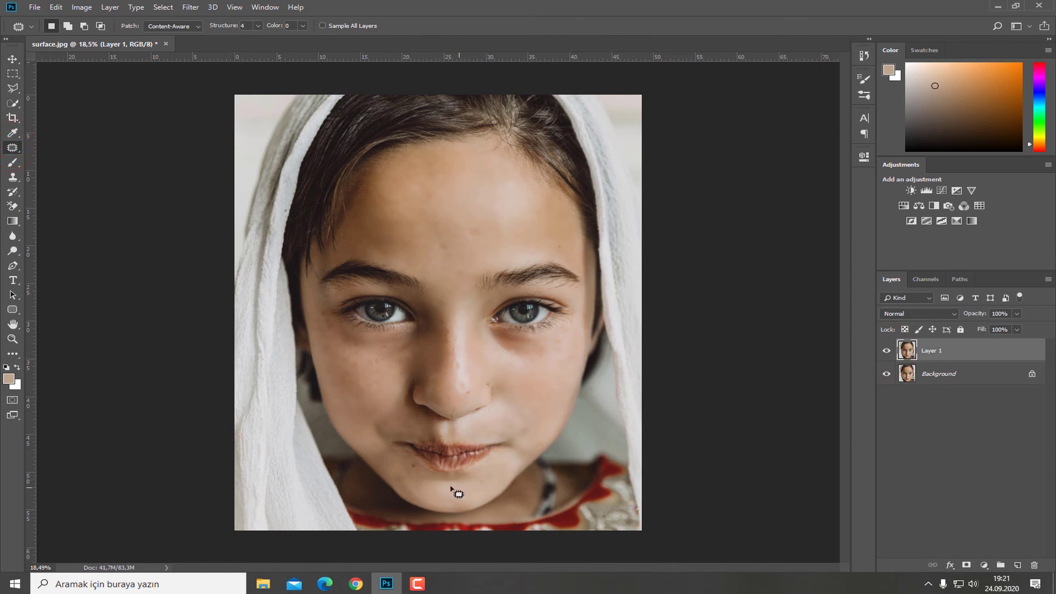
scroll(436, 482, up, 5)
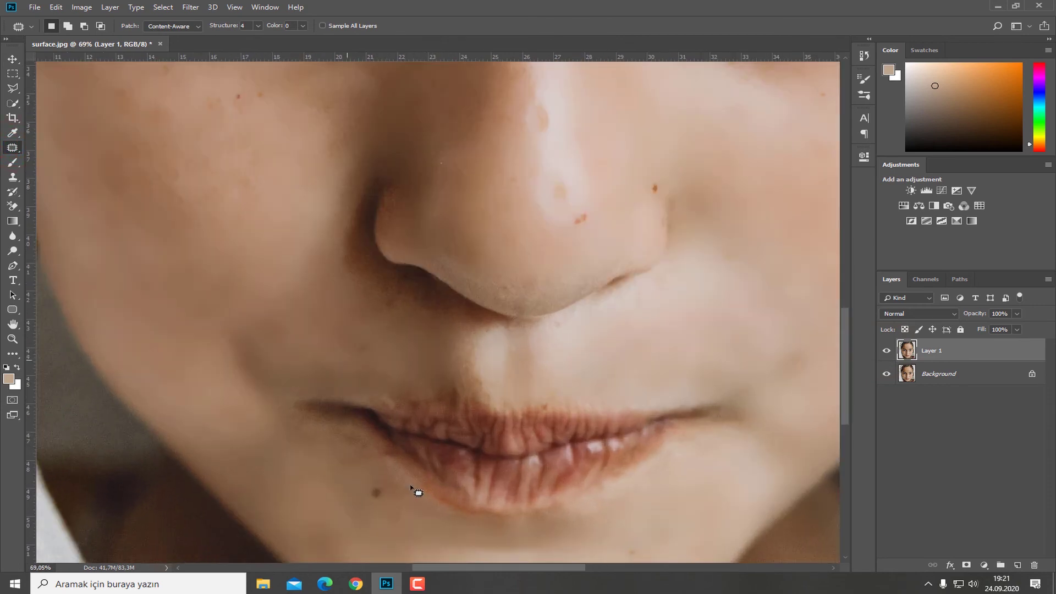
drag(384, 494, 373, 484)
mouse_move(565, 225)
mouse_down()
mouse_move(585, 212)
mouse_move(569, 214)
mouse_move(587, 235)
mouse_up()
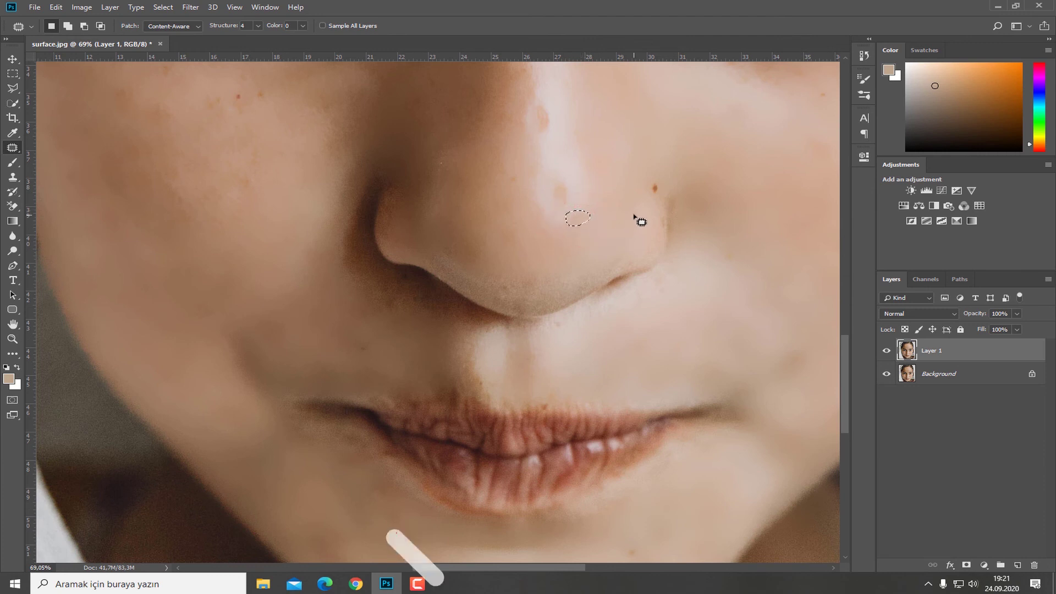
mouse_move(647, 188)
mouse_down()
mouse_move(669, 197)
mouse_move(649, 186)
mouse_up()
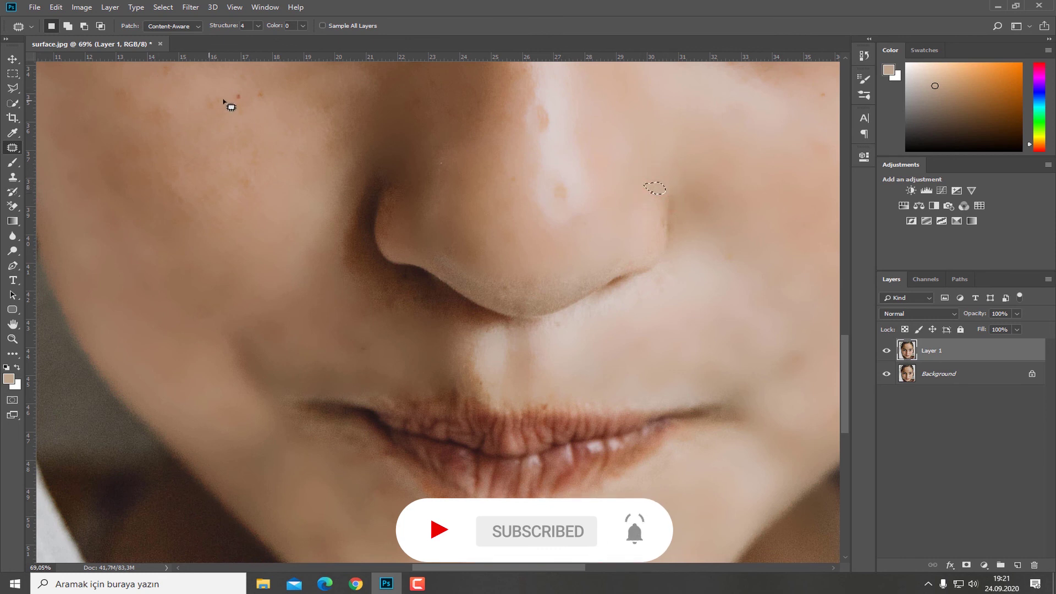
mouse_move(246, 102)
mouse_down()
mouse_move(214, 99)
mouse_move(263, 95)
mouse_up()
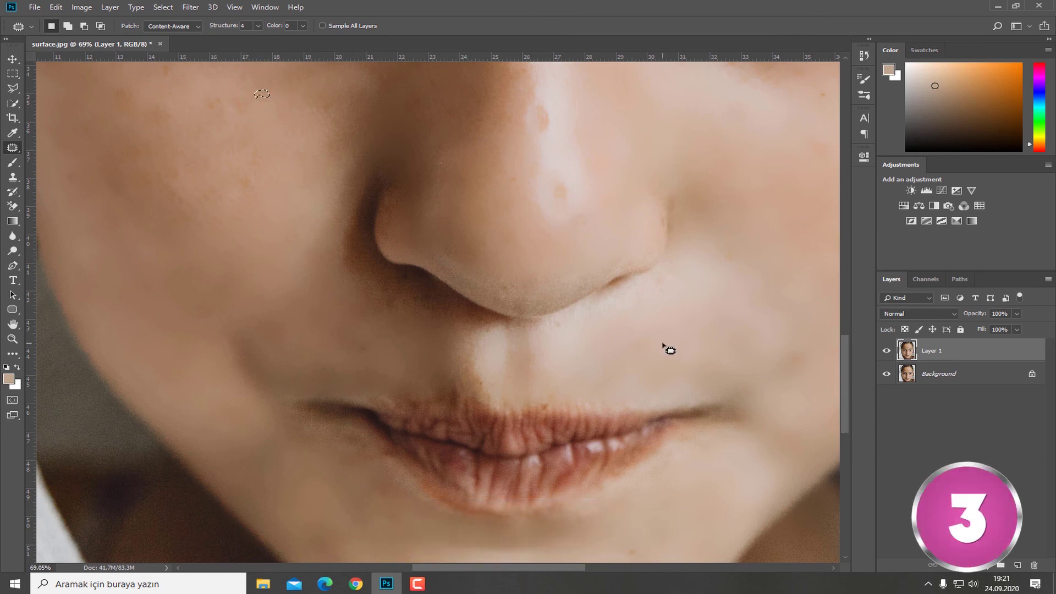
- Patch the small dark spot under the eye at the image's left side and clear the selection
scroll(647, 348, down, 5)
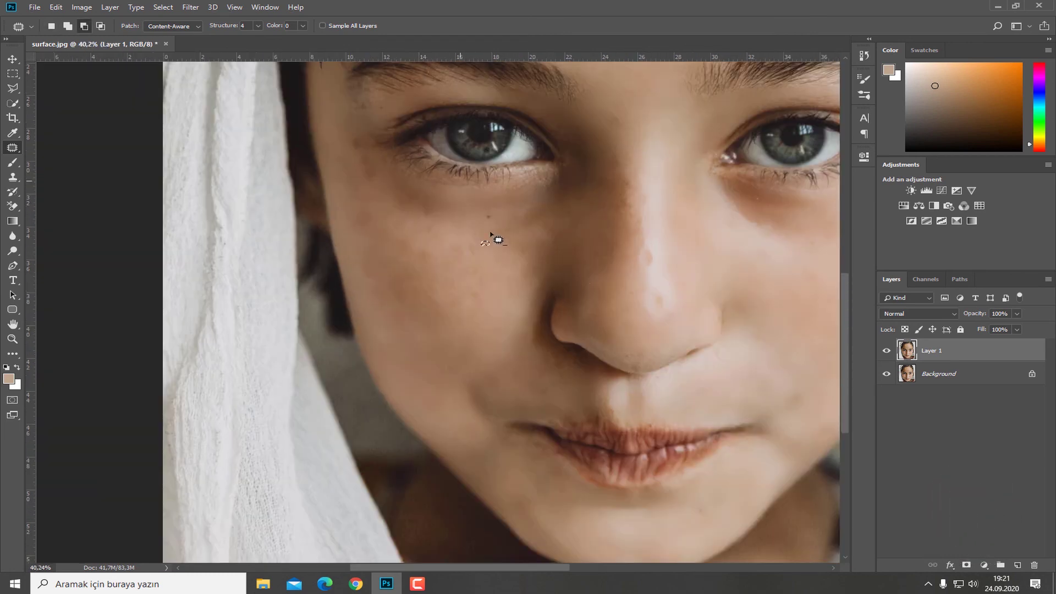
scroll(492, 226, up, 4)
mouse_move(495, 206)
mouse_down()
mouse_move(480, 211)
mouse_move(498, 211)
mouse_move(481, 252)
mouse_up()
key(ctrl+d)
- Patch the remaining small spots on the forehead above both eyebrows
drag(592, 222, 469, 431)
drag(545, 317, 520, 440)
drag(534, 286, 671, 534)
drag(584, 319, 466, 325)
scroll(457, 322, down, 1)
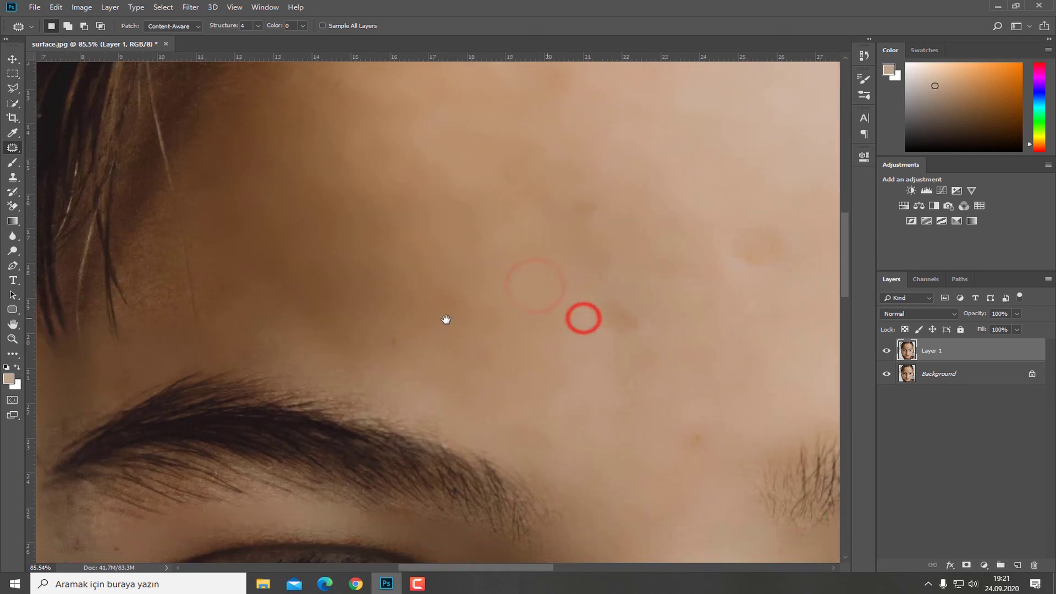
drag(402, 323, 402, 322)
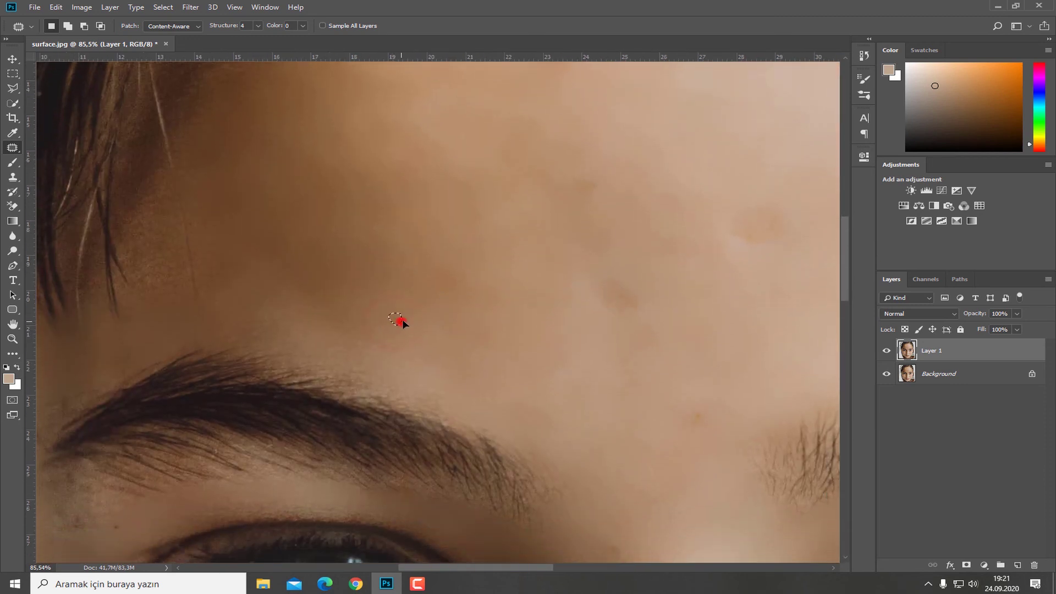
drag(638, 374, 517, 314)
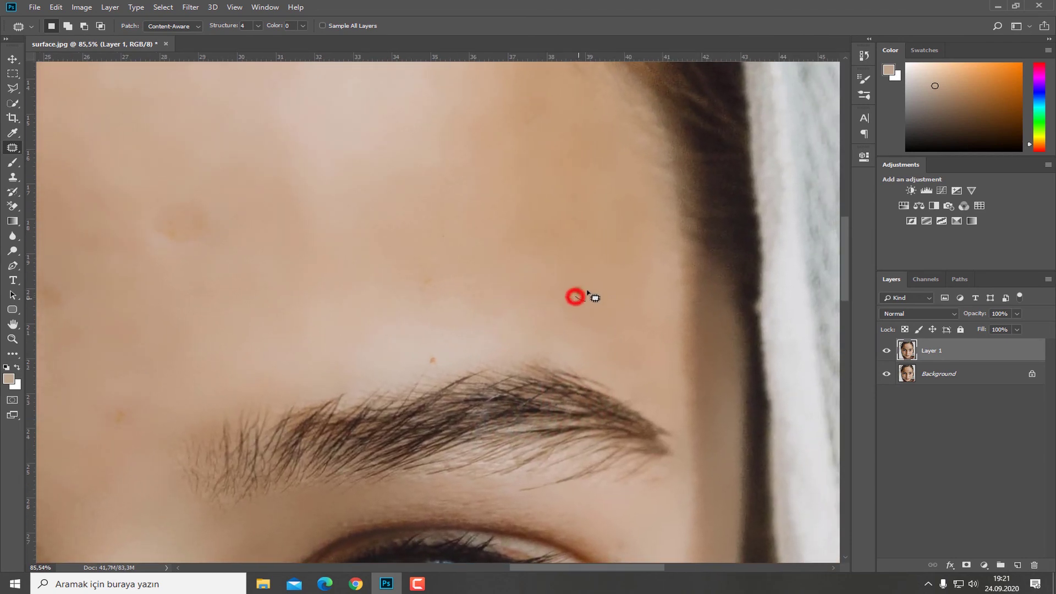
mouse_move(587, 290)
mouse_down()
mouse_move(572, 292)
mouse_move(588, 300)
mouse_up()
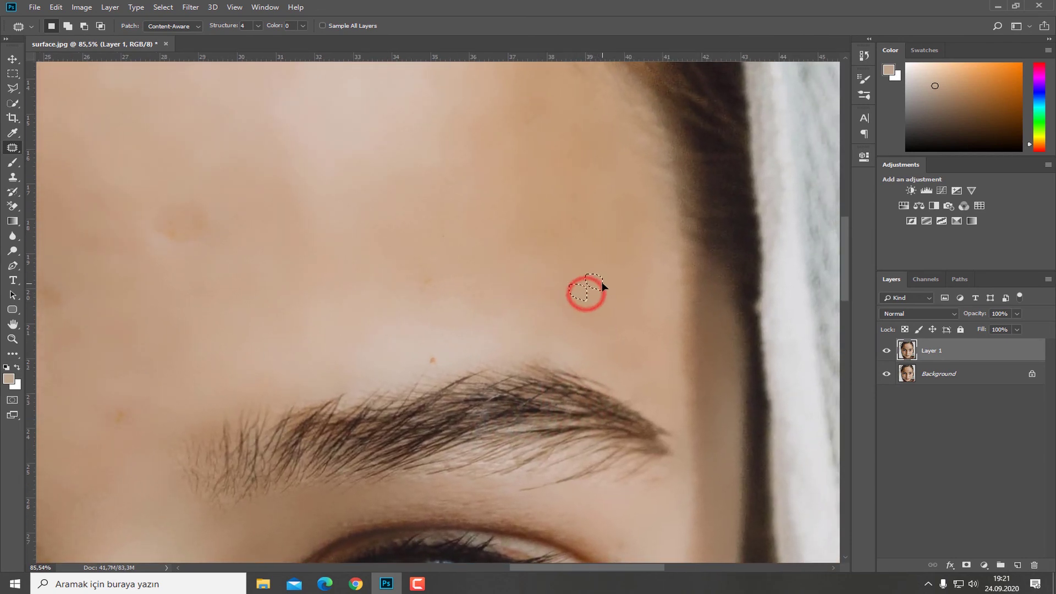
drag(430, 364, 436, 364)
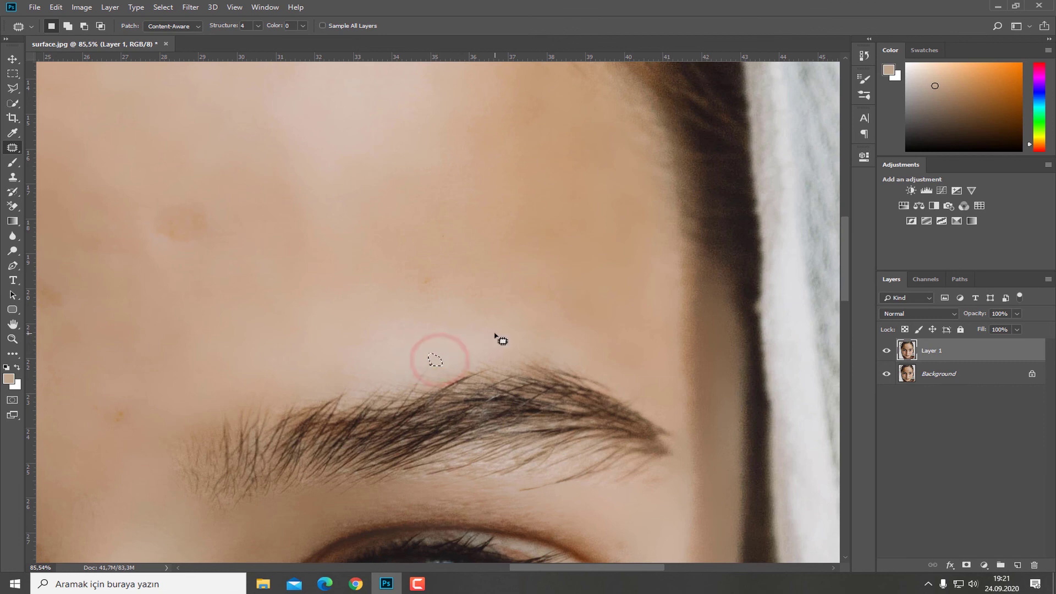
scroll(537, 325, down, 6)
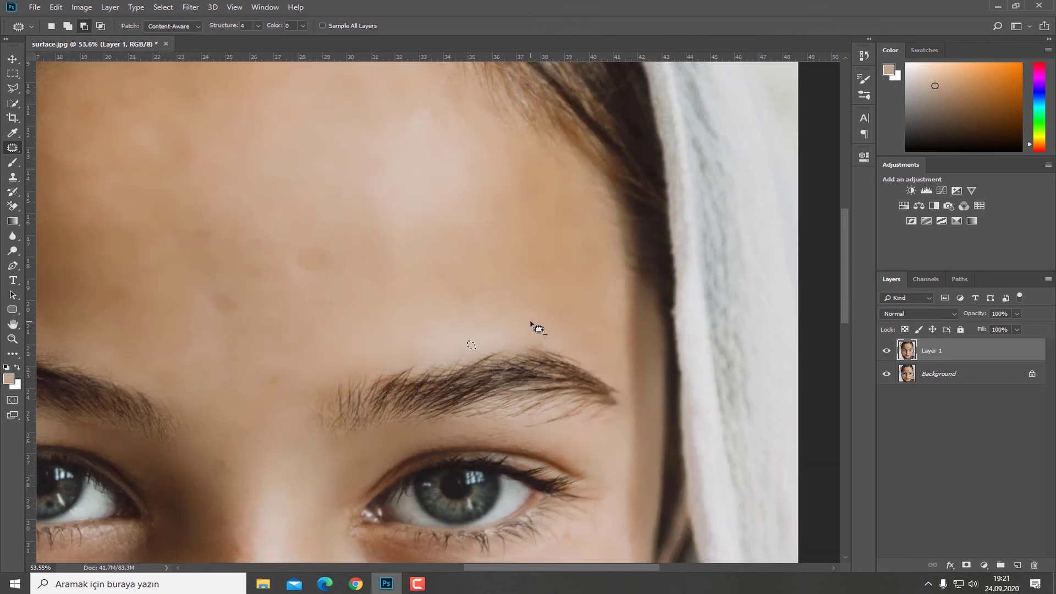